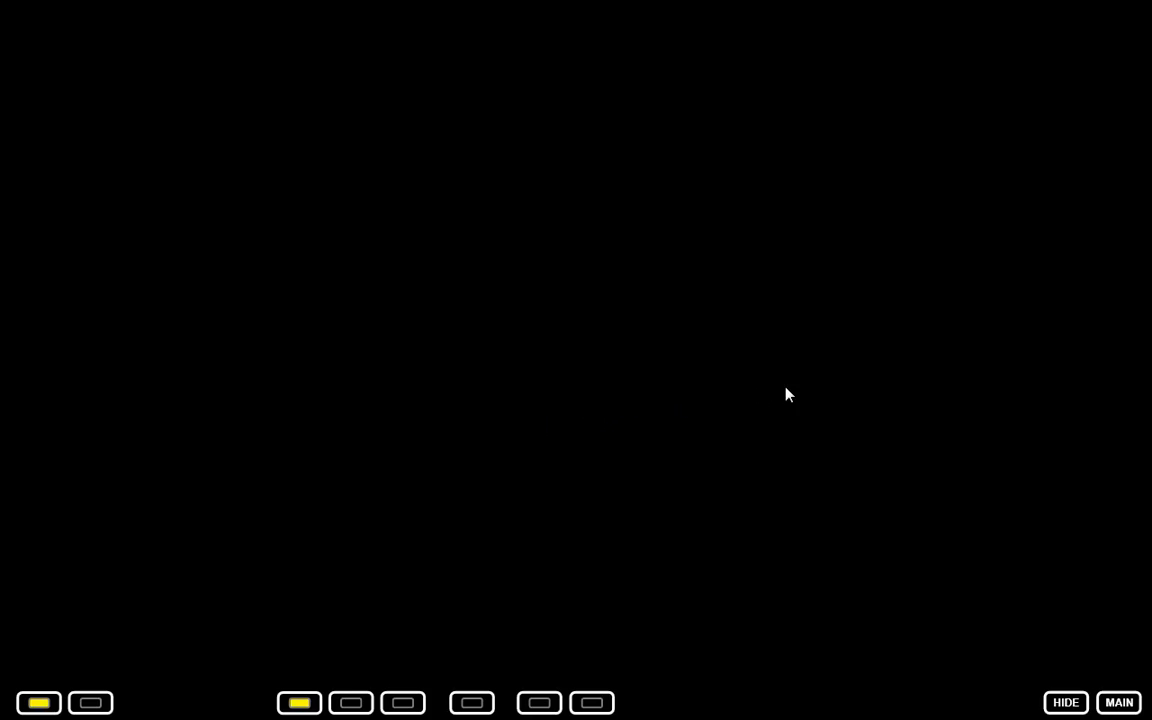
Open the layout editor and place a labeled button and a knob on the canvas.
{"action": "right_click", "coordinate": [827, 403]}
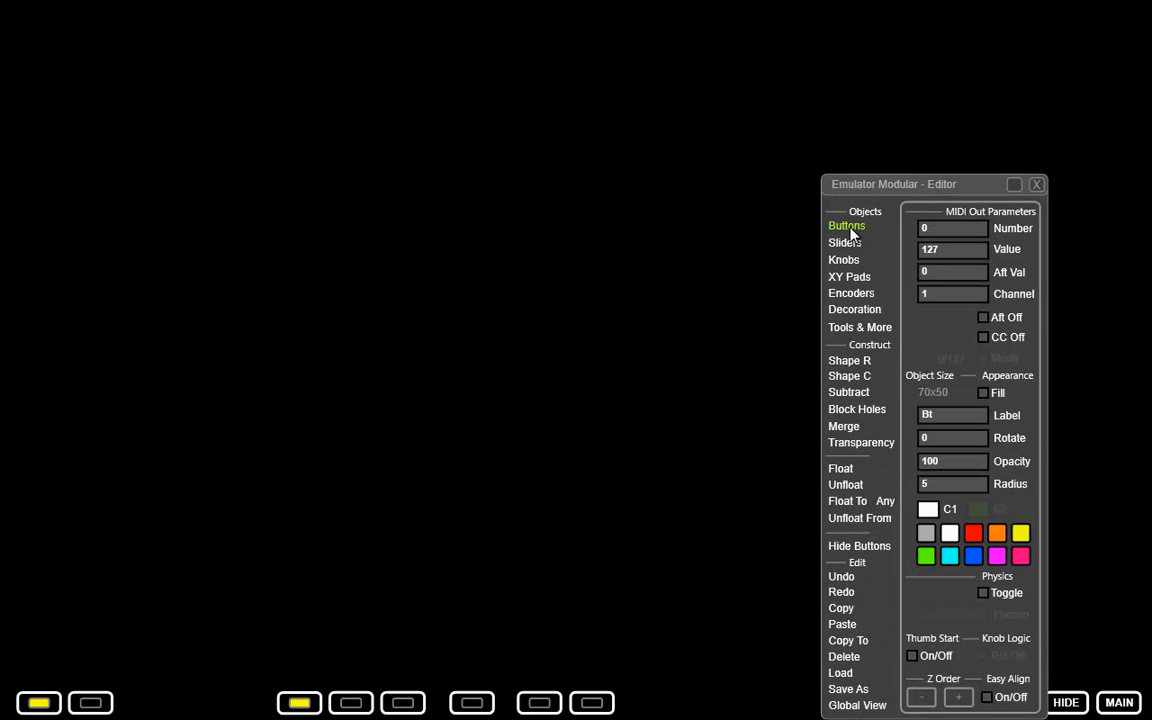
{"action": "left_click", "coordinate": [849, 229]}
{"action": "left_click", "coordinate": [943, 257]}
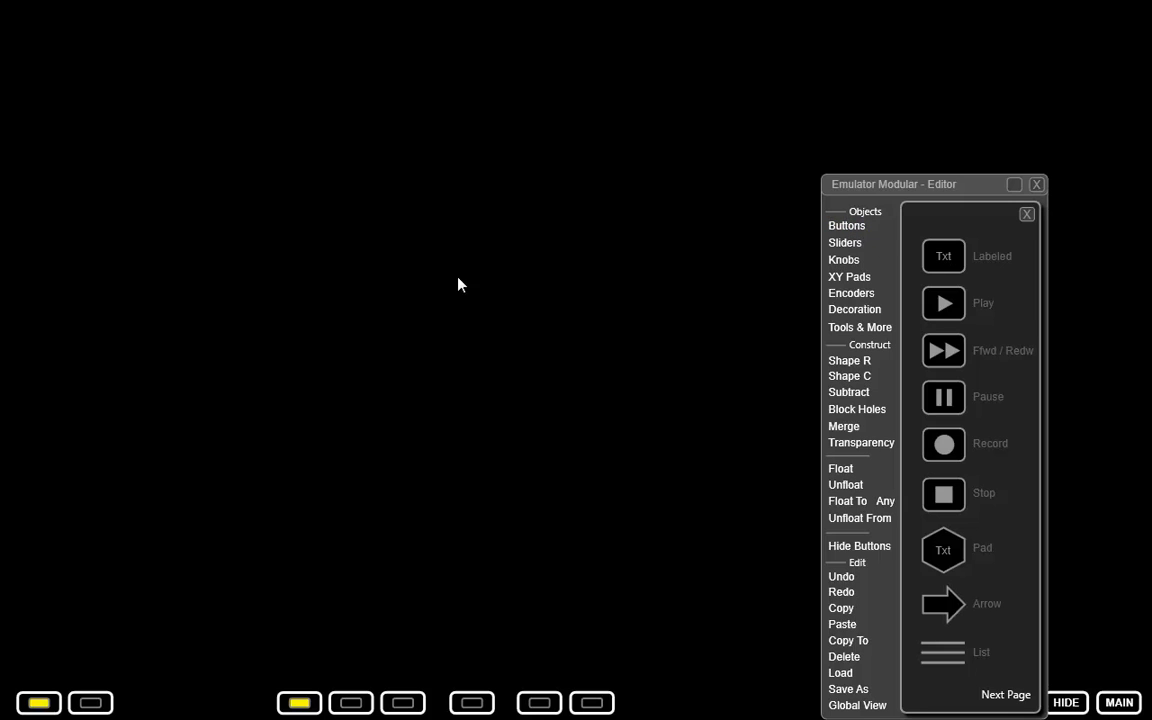
{"action": "left_click", "coordinate": [844, 260]}
{"action": "left_click", "coordinate": [943, 257]}
{"action": "left_click", "coordinate": [501, 288]}
Add a DJ-style encoder below the button and a red container below the knob.
{"action": "left_click", "coordinate": [851, 294]}
{"action": "left_click", "coordinate": [390, 387]}
{"action": "left_click", "coordinate": [859, 328]}
{"action": "left_click", "coordinate": [972, 350]}
{"action": "left_click", "coordinate": [563, 419]}
Place a vertical standard slider beside the encoder.
{"action": "left_click", "coordinate": [844, 243]}
{"action": "left_click", "coordinate": [931, 291]}
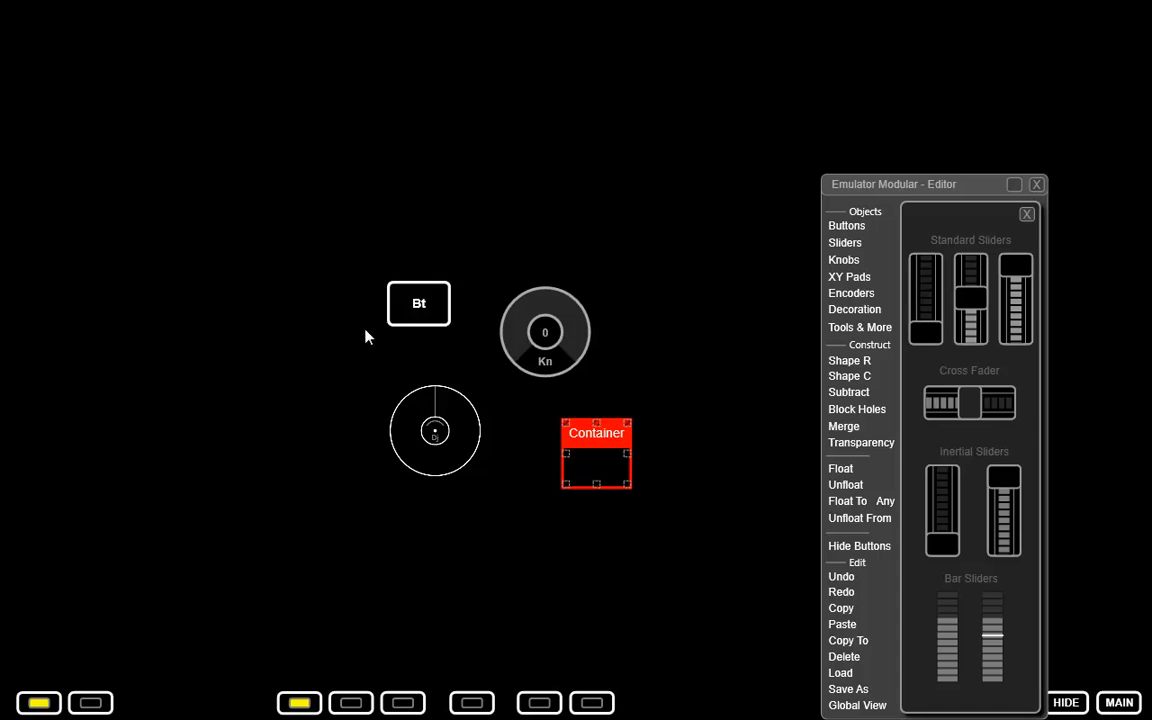
{"action": "left_click", "coordinate": [300, 388]}
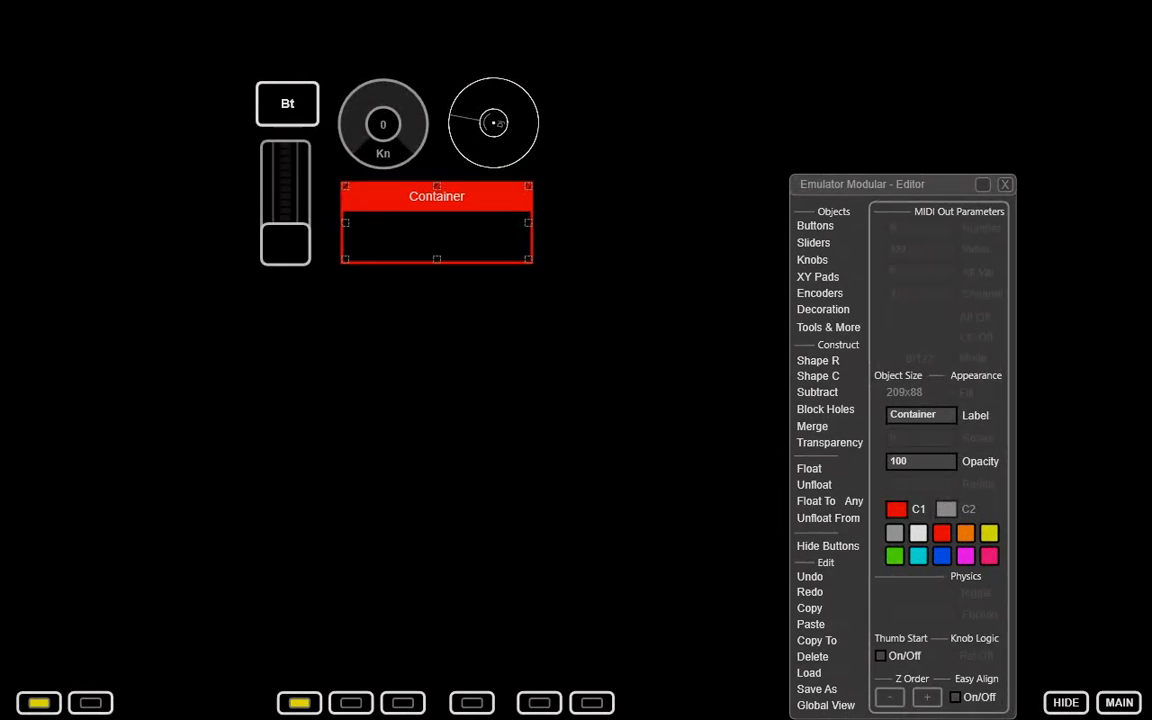
Label the button "Play" and the knob "Knob".
{"action": "left_click", "coordinate": [286, 100]}
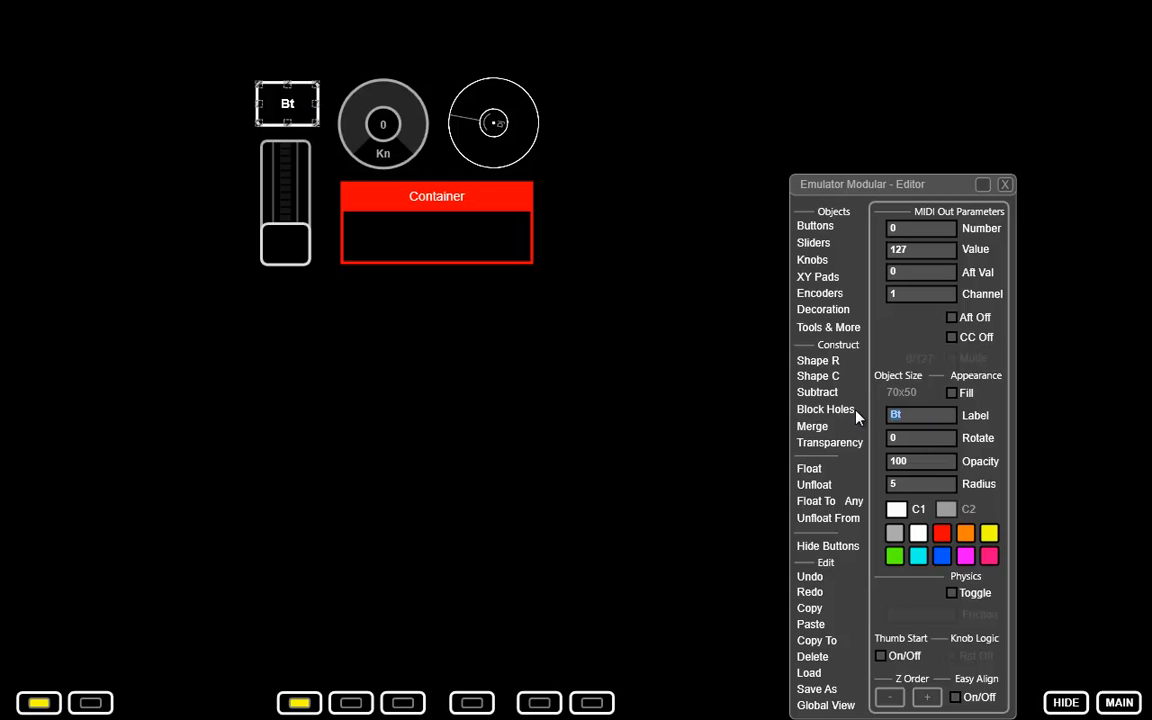
{"action": "type", "text": "Play"}
{"action": "left_click", "coordinate": [365, 132]}
{"action": "left_click", "coordinate": [885, 415]}
{"action": "type", "text": "Knob"}
Label the circular encoder "Scratch" and the red container "Folder".
{"action": "left_click", "coordinate": [522, 114]}
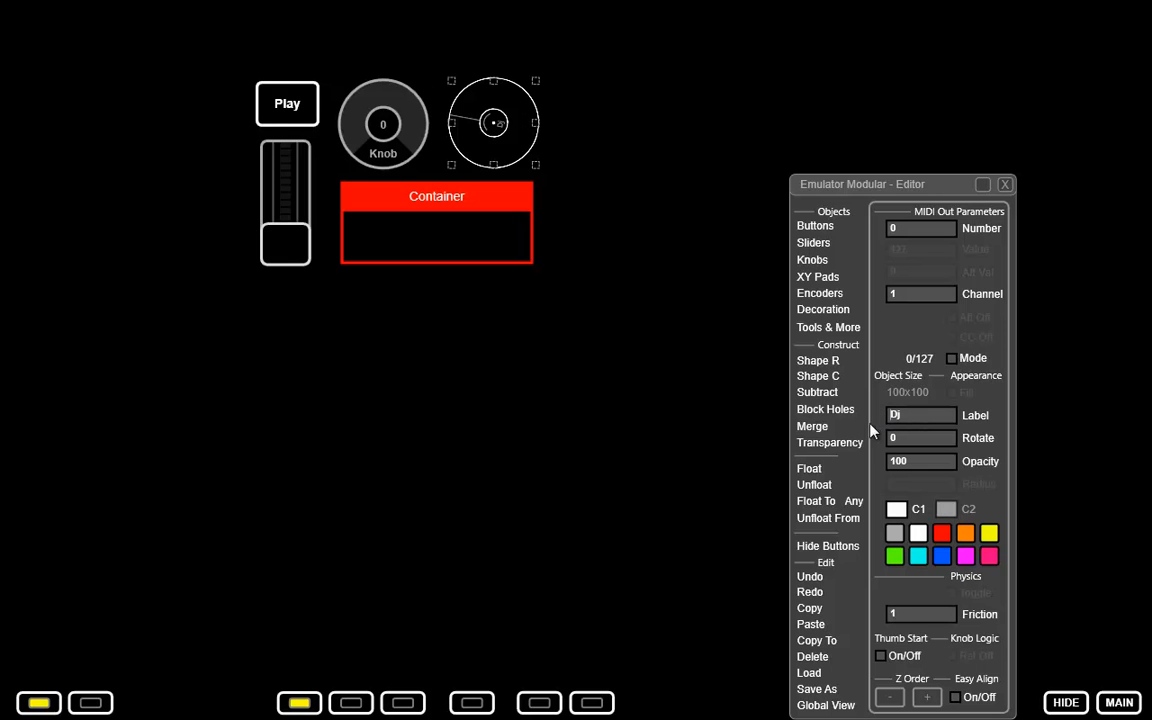
{"action": "type", "text": "Scratch"}
{"action": "left_click", "coordinate": [417, 198]}
{"action": "type", "text": "Folder"}
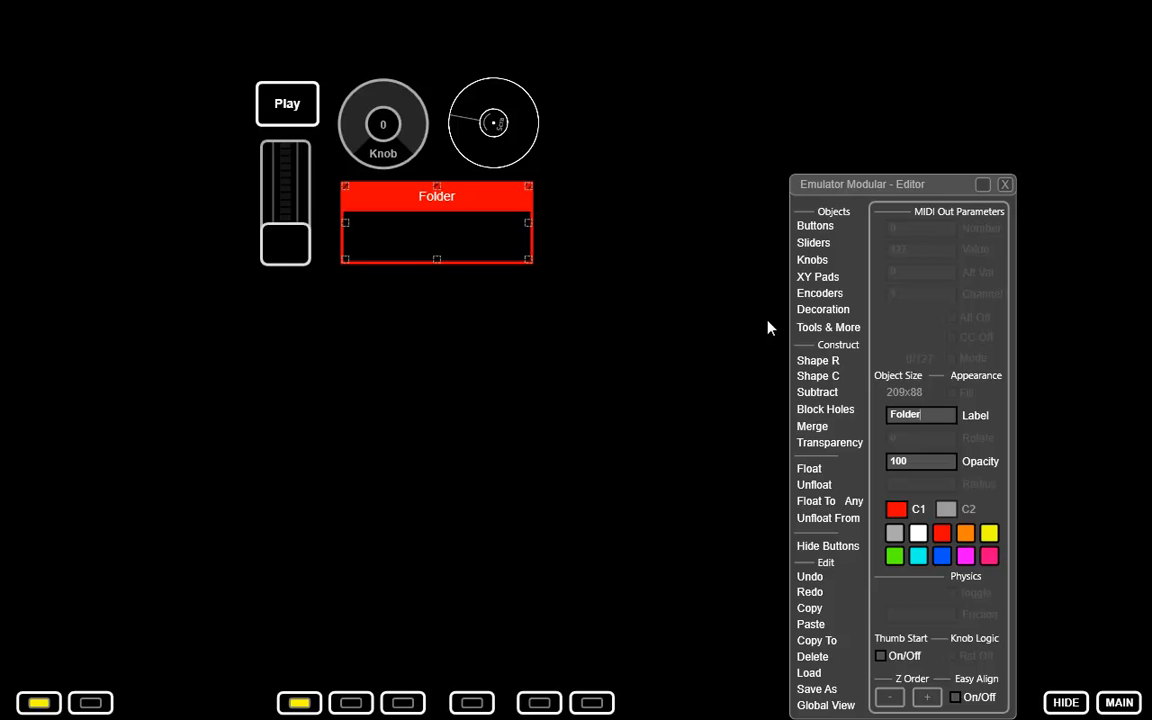
Add a text label reading "Fader" centered below the slider, and raise the slider to about its middle.
{"action": "left_click", "coordinate": [834, 311]}
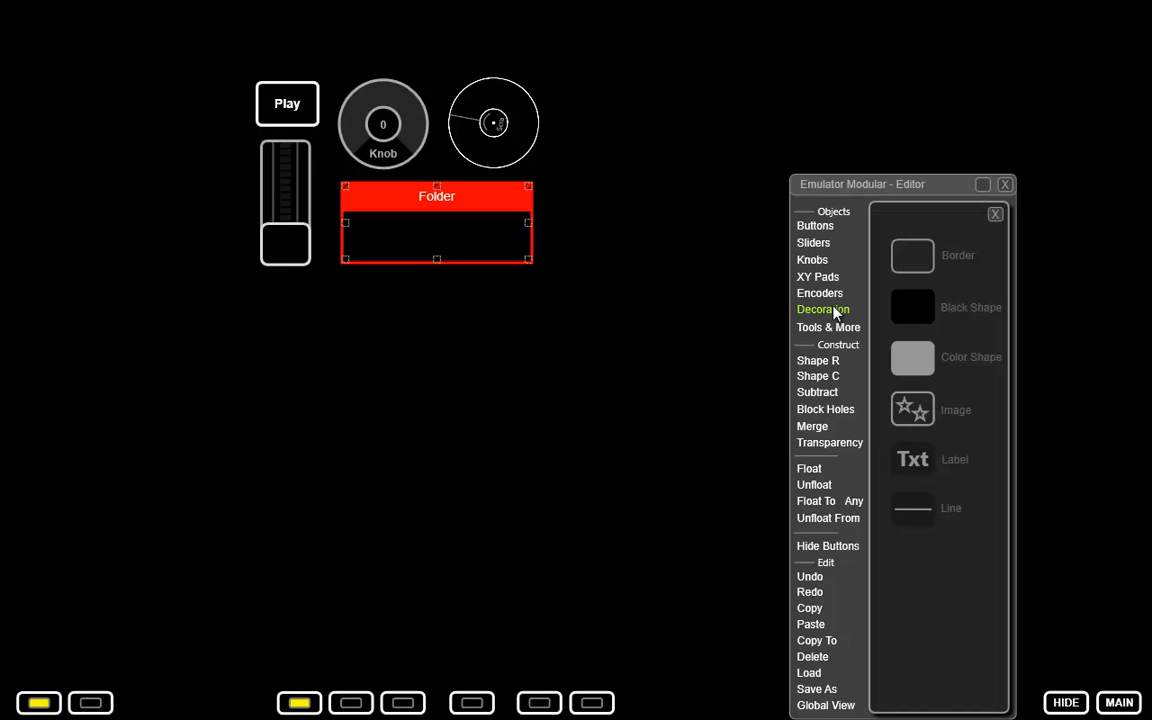
{"action": "left_click", "coordinate": [912, 470]}
{"action": "left_click", "coordinate": [258, 287]}
{"action": "left_click", "coordinate": [882, 416]}
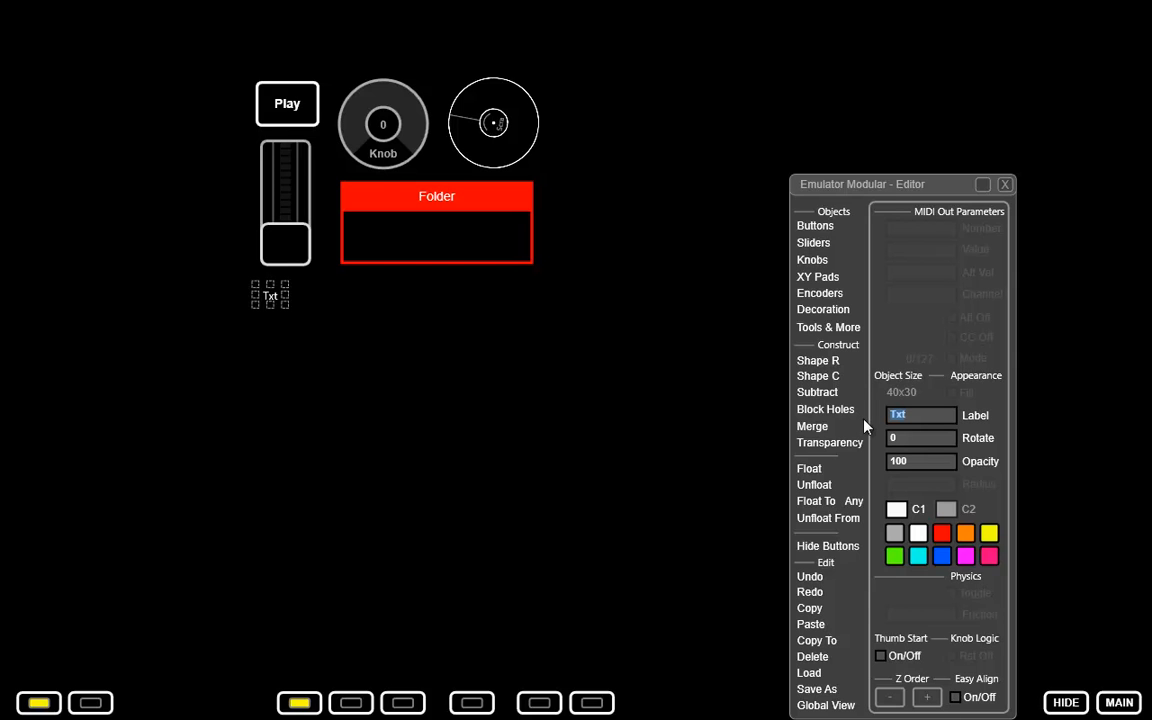
{"action": "type", "text": "Fader"}
{"action": "left_click_drag", "start_coordinate": [281, 303], "coordinate": [295, 290]}
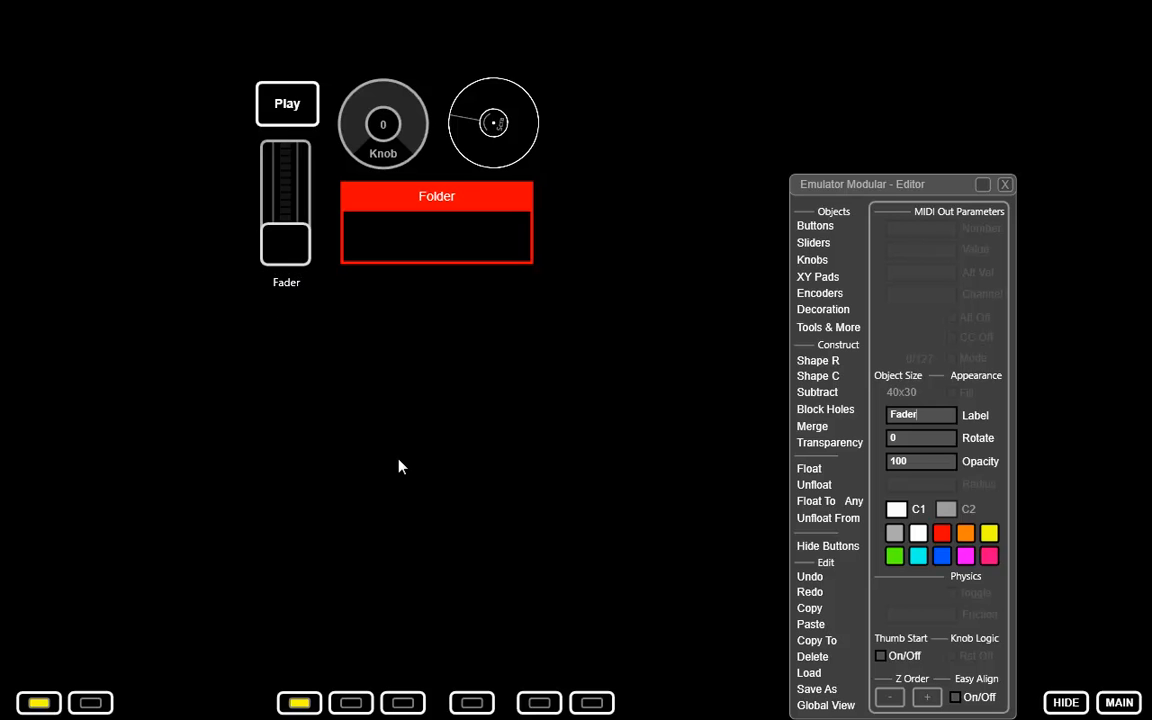
{"action": "left_click_drag", "start_coordinate": [289, 262], "coordinate": [288, 201]}
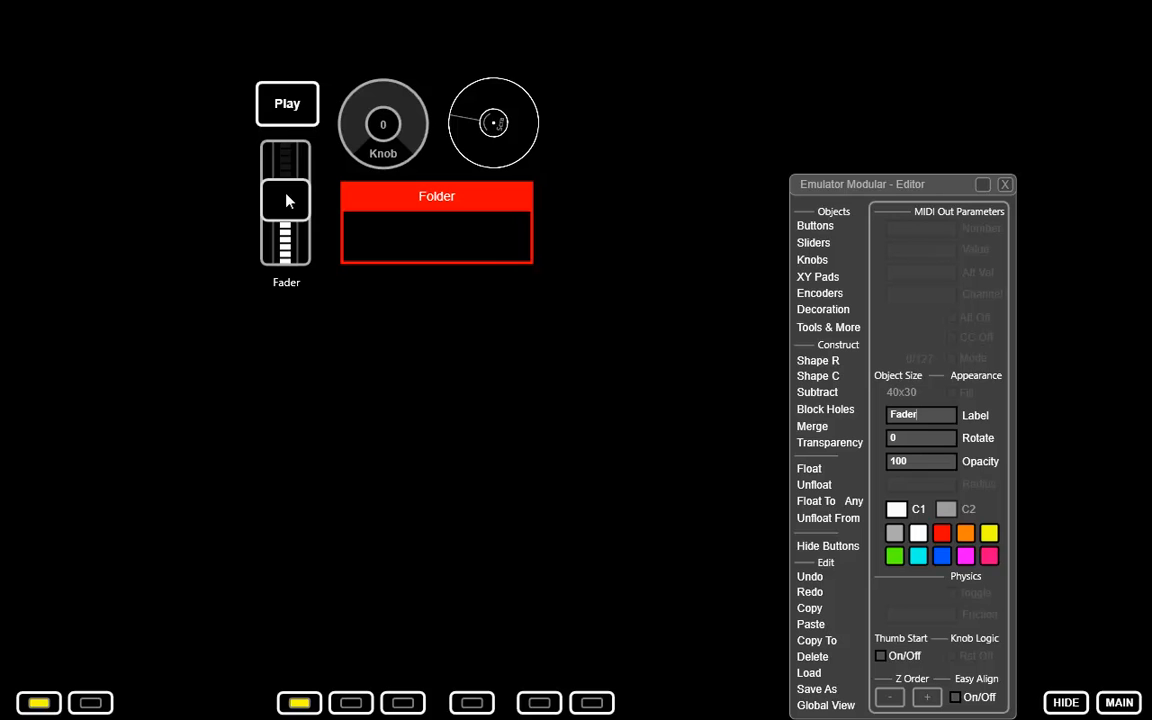
Set the rotation of the Play button to 45 and of the knob to 180.
{"action": "left_click", "coordinate": [299, 116]}
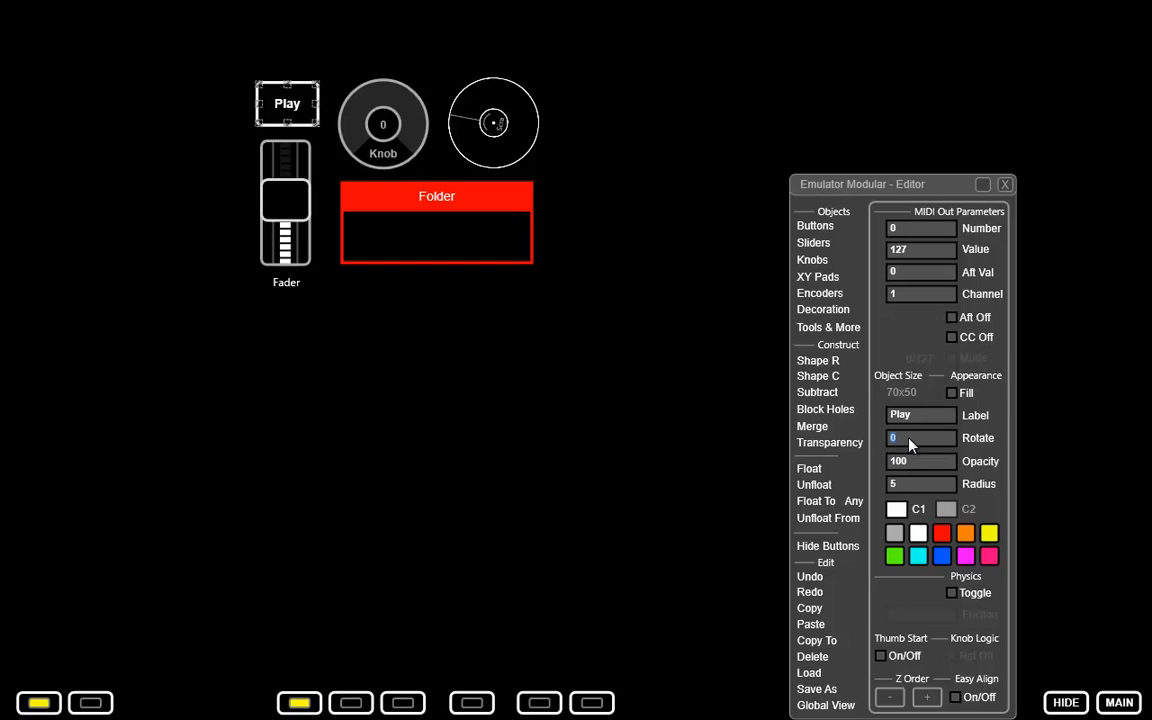
{"action": "type", "text": "45"}
{"action": "left_click", "coordinate": [390, 106]}
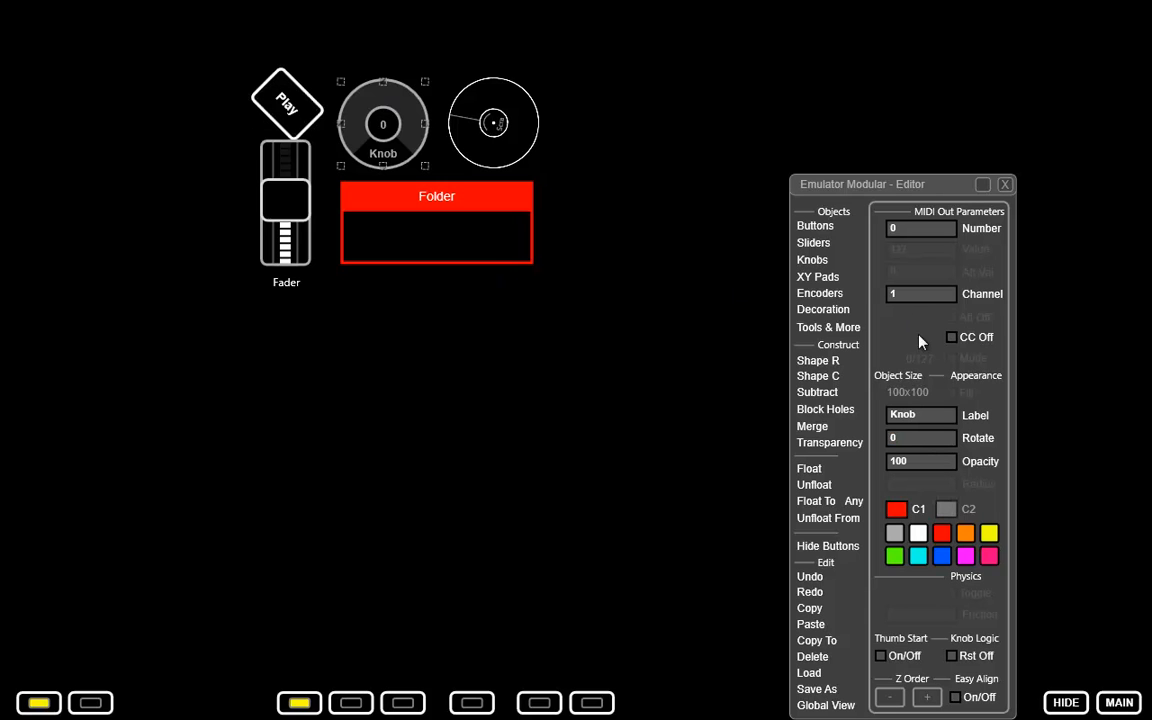
{"action": "type", "text": "180"}
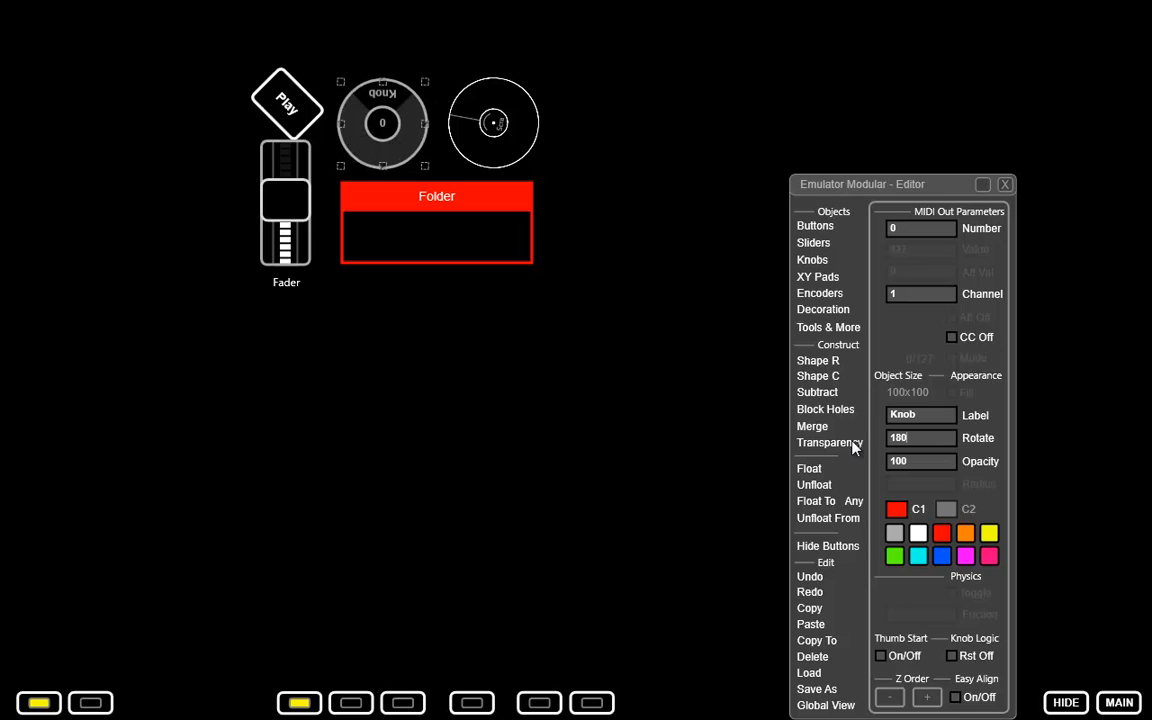
Set the rotation of the Scratch encoder to 360 and of the slider to 90.
{"action": "left_click", "coordinate": [530, 133]}
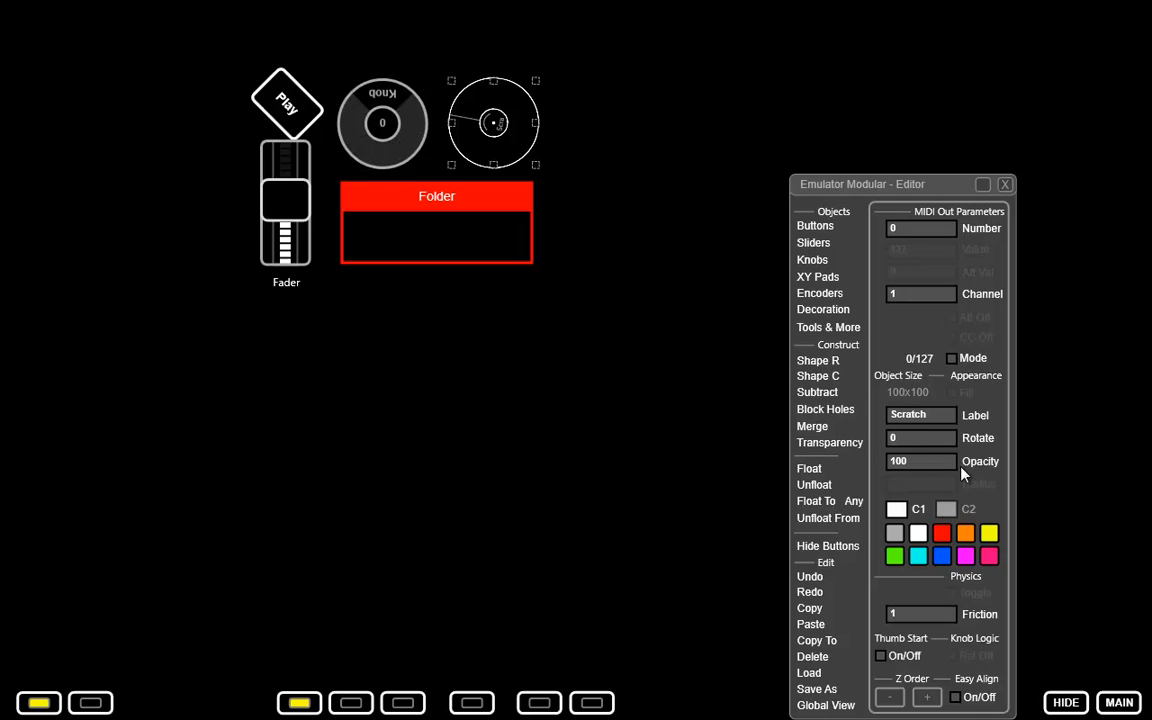
{"action": "type", "text": "360"}
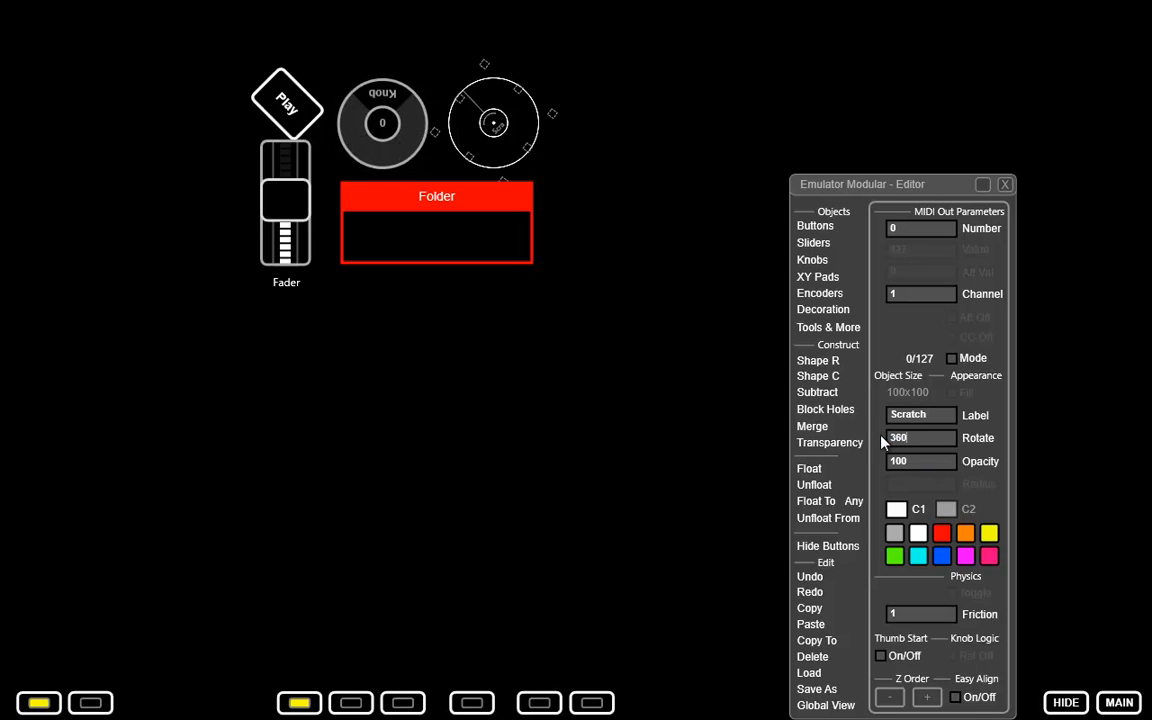
{"action": "left_click", "coordinate": [300, 223]}
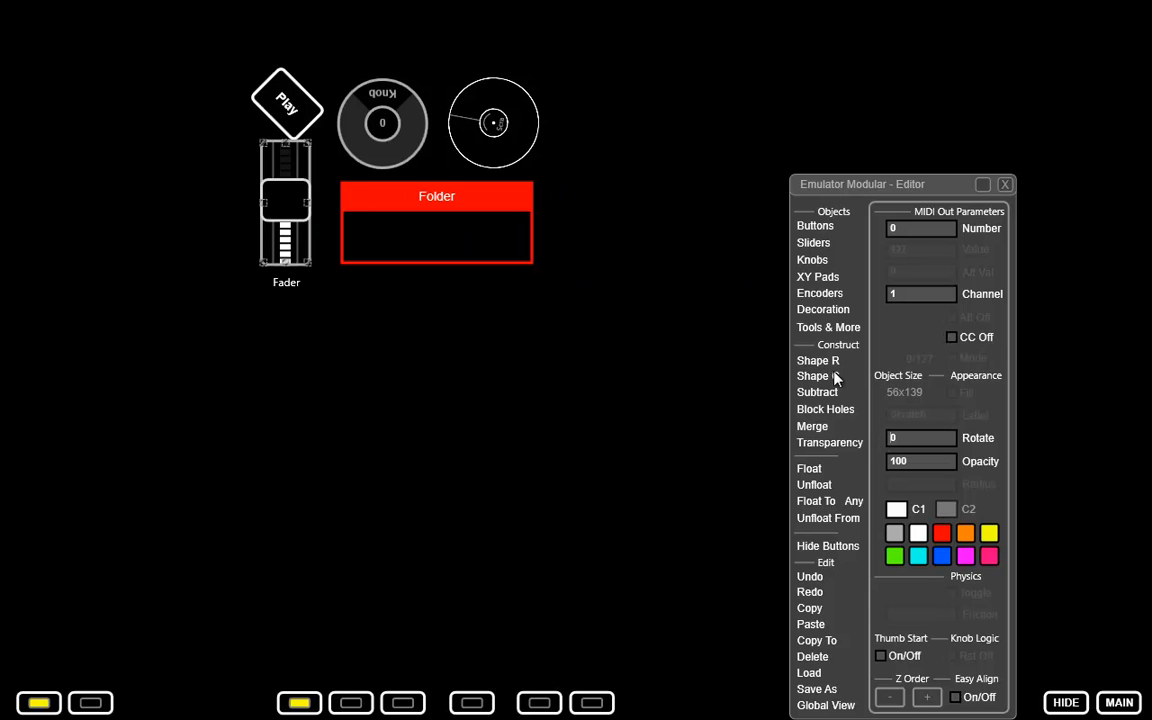
{"action": "type", "text": "90"}
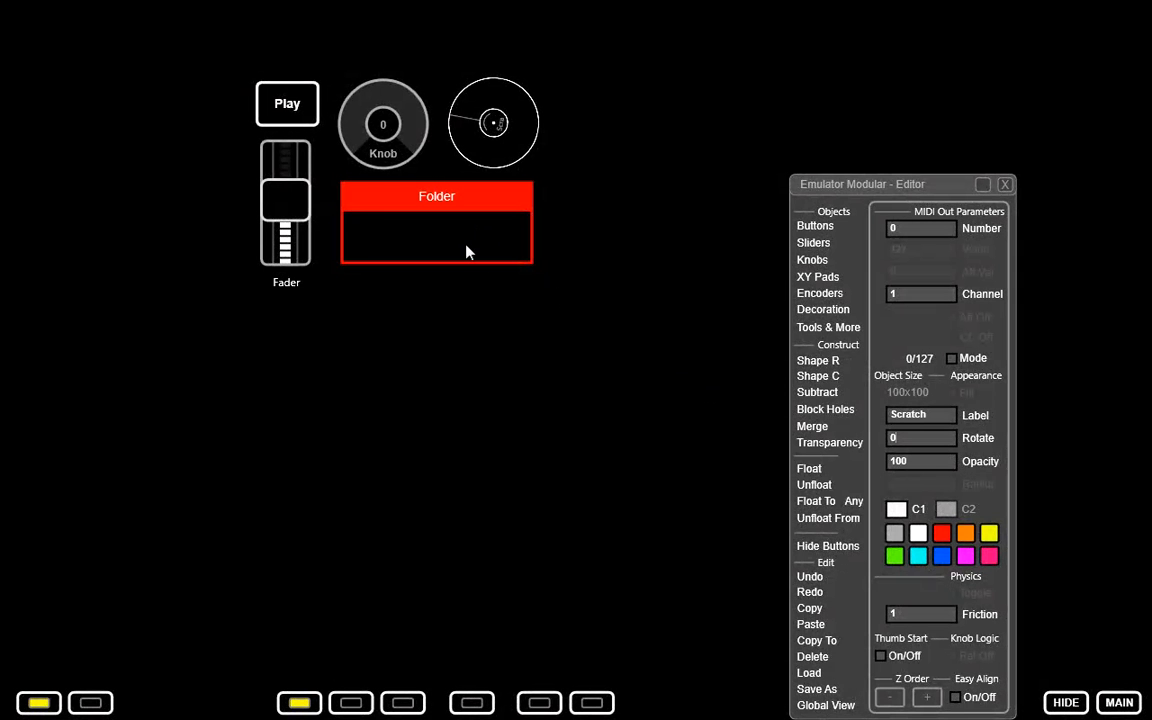
Lower the opacity of the Play button and knob to 50 and of the Scratch encoder to 10.
{"action": "left_click", "coordinate": [314, 110]}
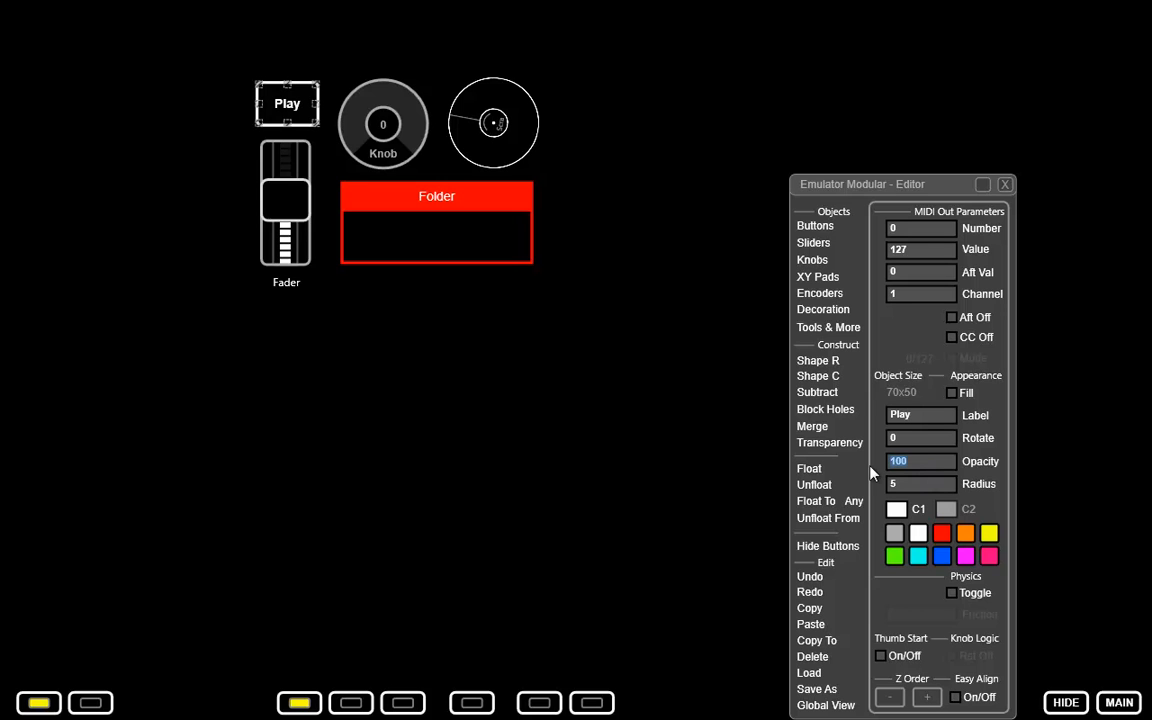
{"action": "type", "text": "50"}
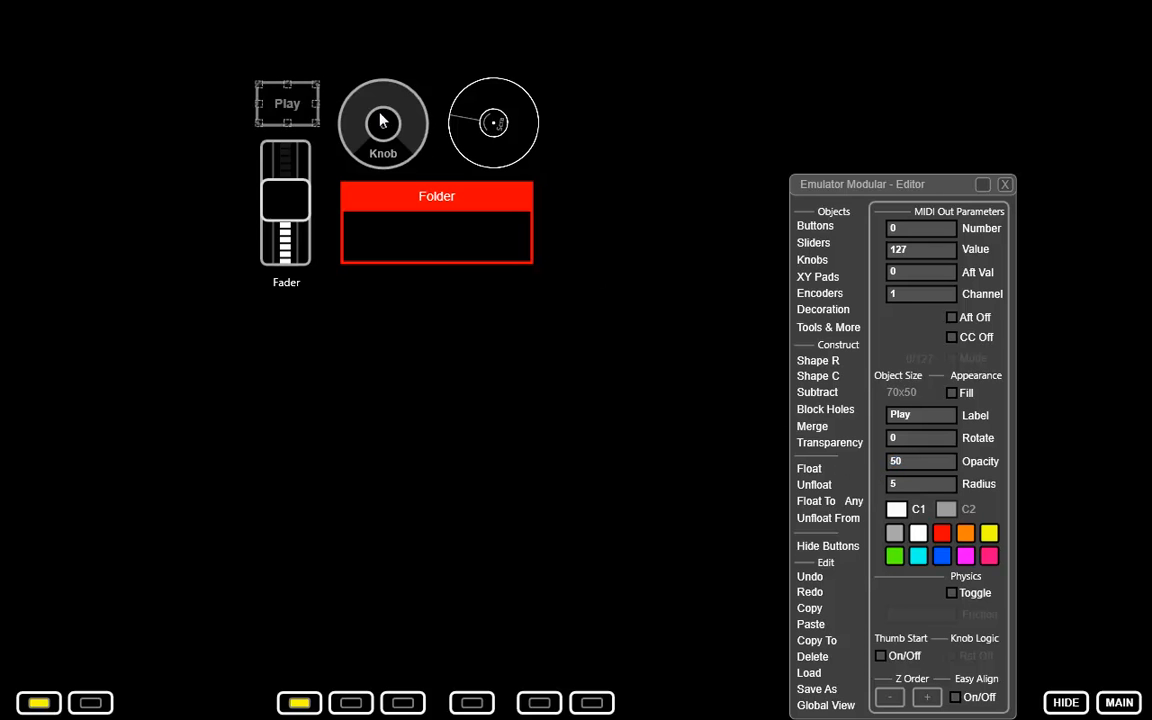
{"action": "left_click", "coordinate": [365, 119]}
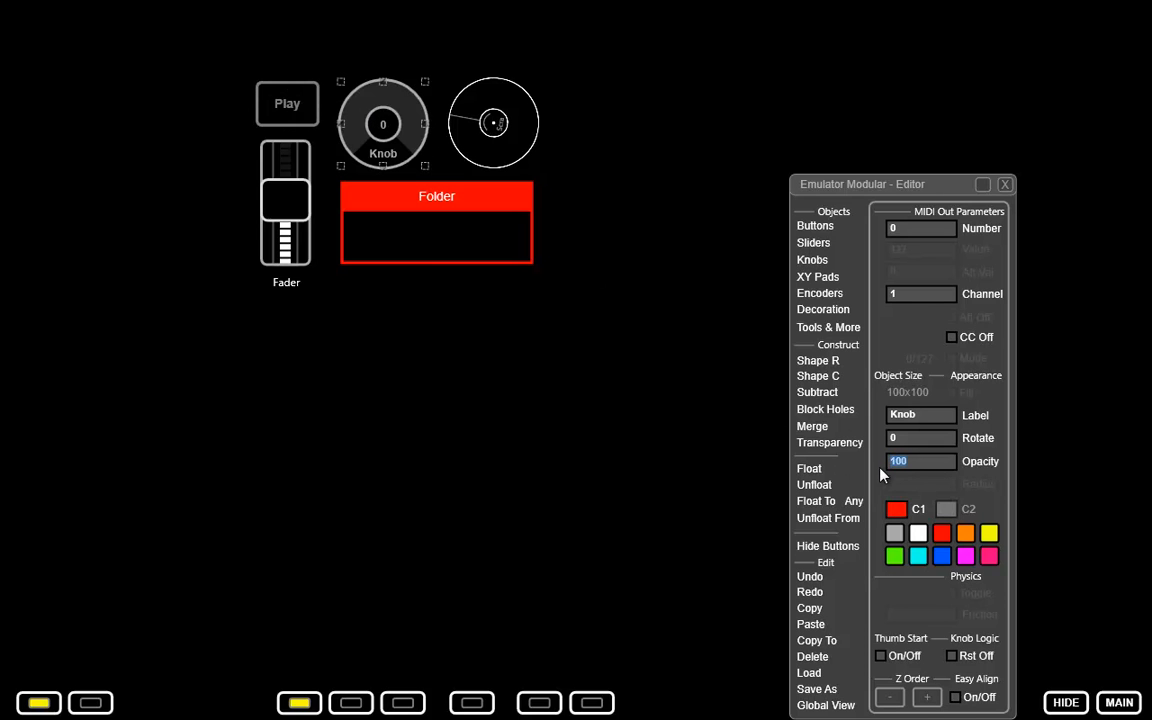
{"action": "type", "text": "50"}
{"action": "left_click", "coordinate": [518, 133]}
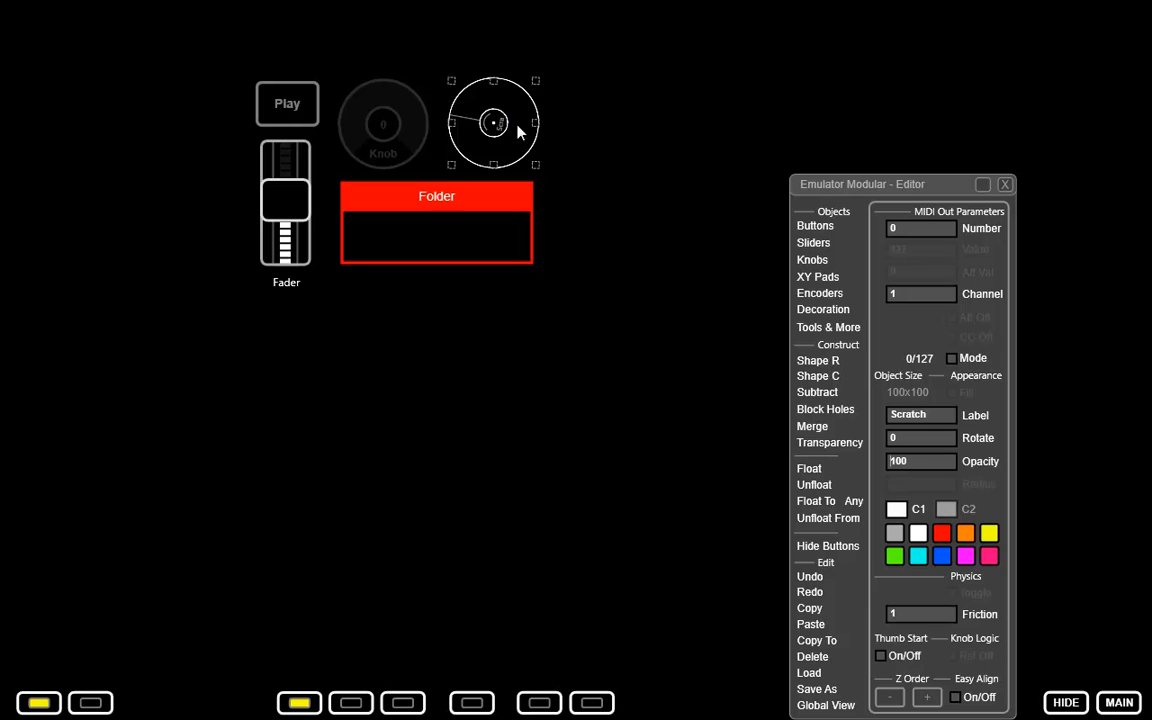
{"action": "type", "text": "10"}
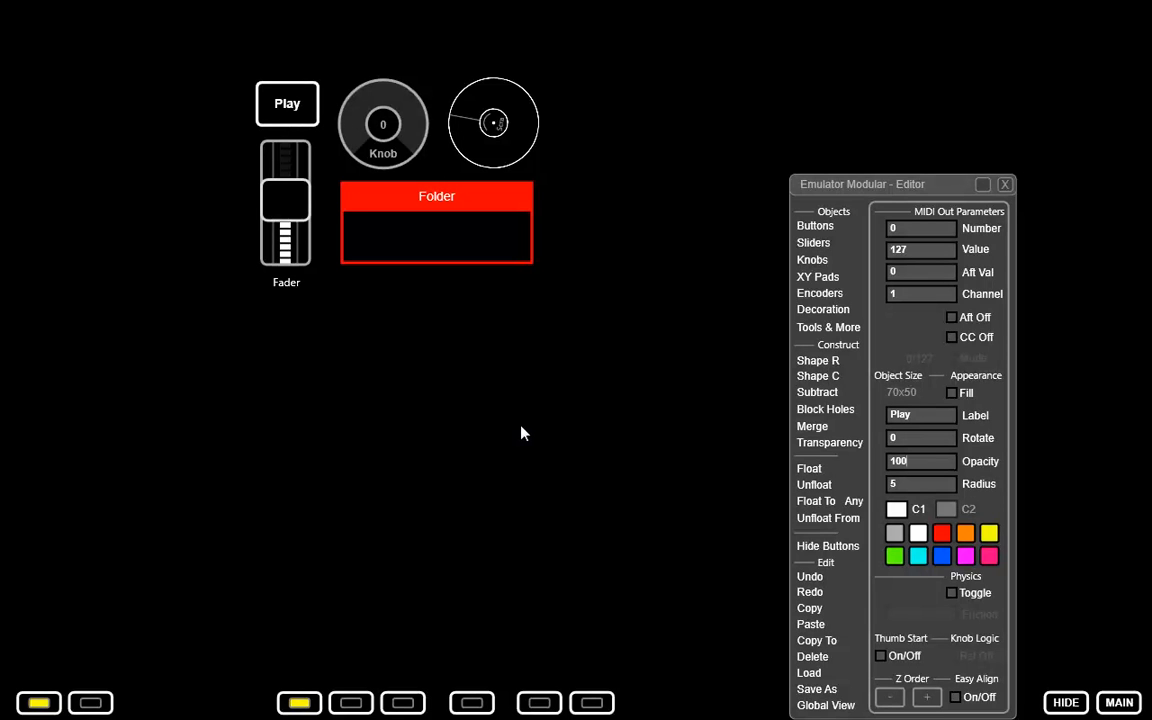
Add a border decoration and size it to about 382x267 so it surrounds all the controls.
{"action": "left_click", "coordinate": [822, 309]}
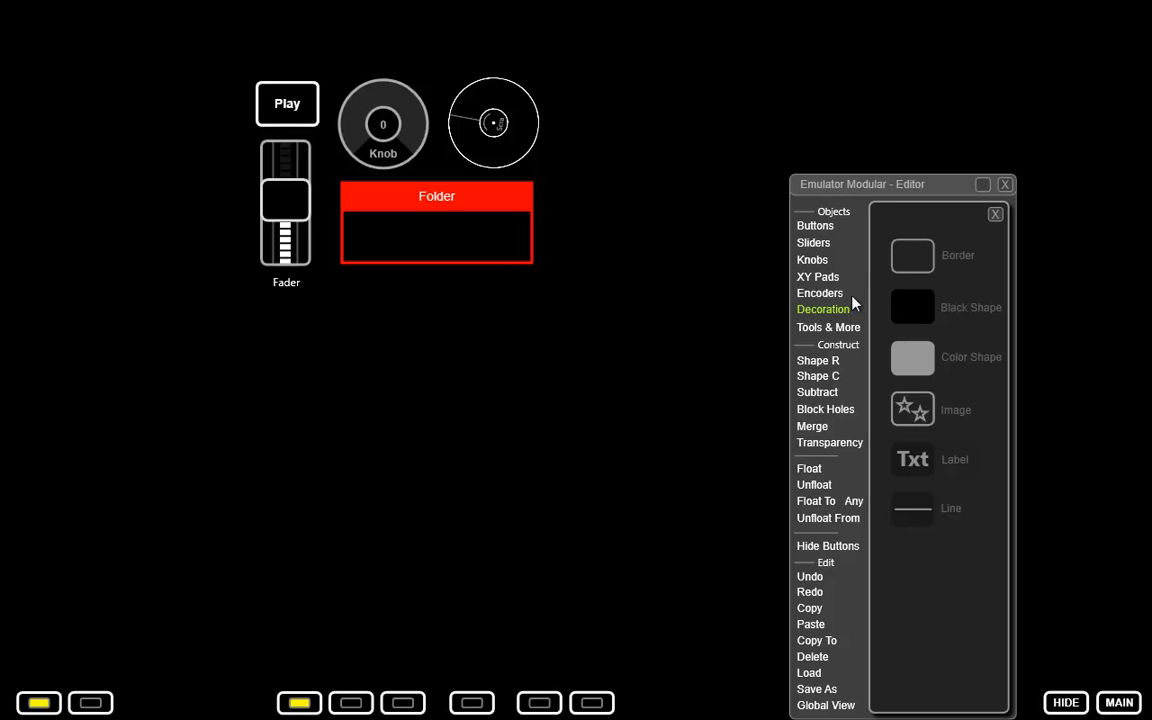
{"action": "left_click_drag", "start_coordinate": [908, 268], "coordinate": [283, 401]}
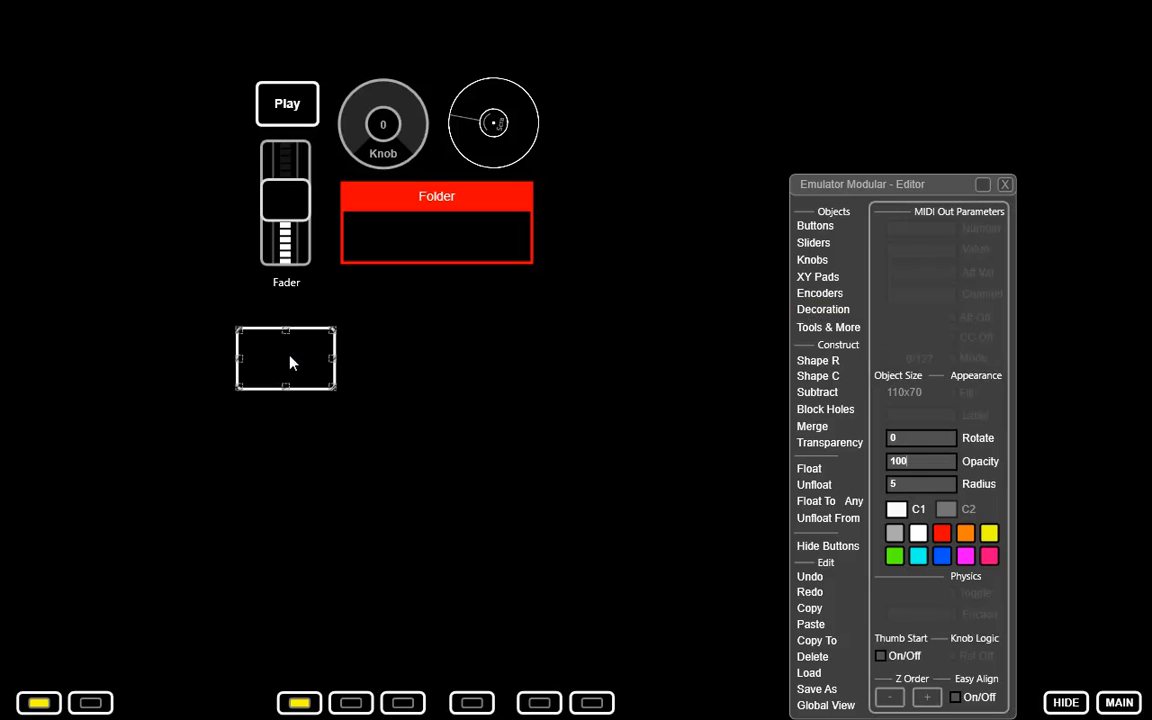
{"action": "left_click_drag", "start_coordinate": [337, 334], "coordinate": [567, 311]}
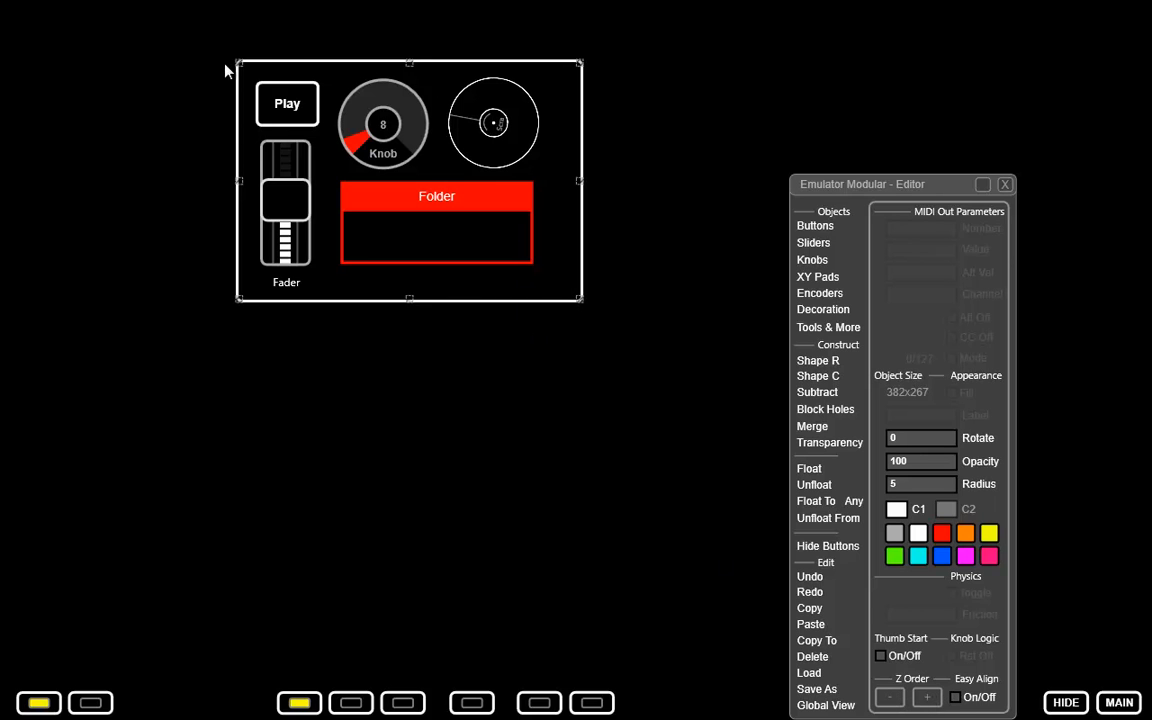
Deselect the border and test the fader, knob, Scratch encoder and Folder container inside it.
{"action": "left_click", "coordinate": [300, 332]}
{"action": "left_click_drag", "start_coordinate": [285, 218], "coordinate": [286, 210]}
{"action": "left_click_drag", "start_coordinate": [382, 148], "coordinate": [400, 118]}
{"action": "left_click_drag", "start_coordinate": [490, 110], "coordinate": [509, 98]}
{"action": "left_click", "coordinate": [426, 197]}
{"action": "left_click", "coordinate": [446, 198]}
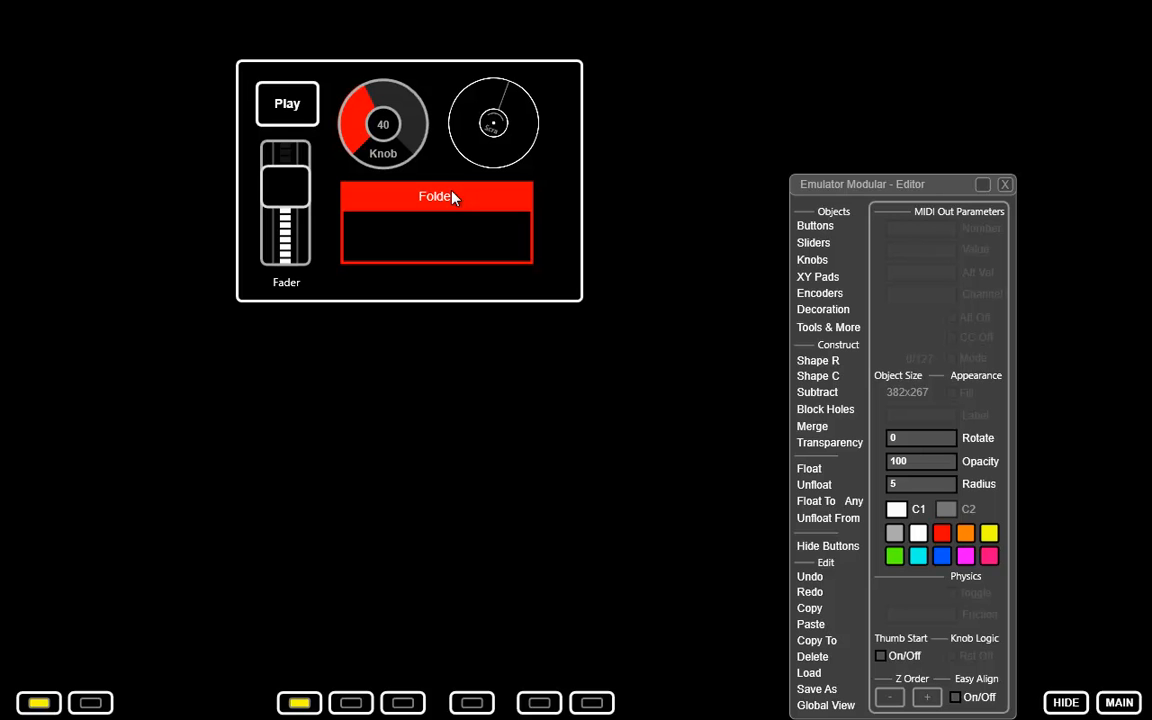
Color the border and the Play button green.
{"action": "left_click", "coordinate": [427, 283]}
{"action": "left_click", "coordinate": [896, 556]}
{"action": "left_click", "coordinate": [297, 104]}
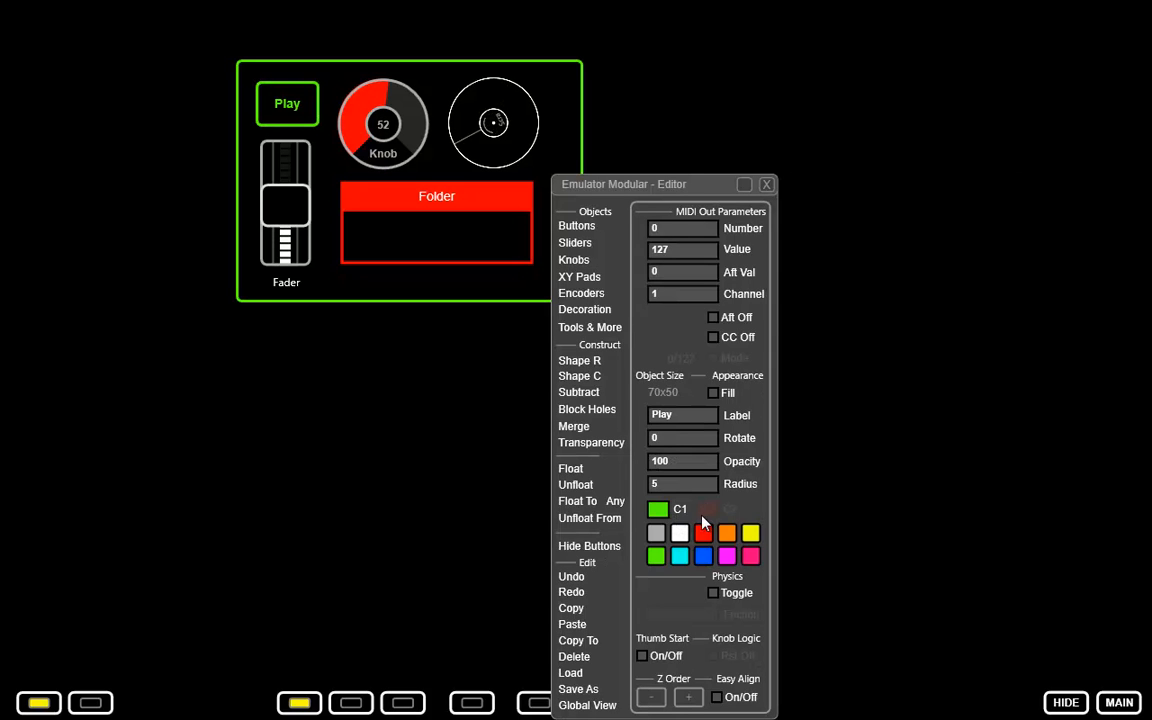
Set the knob's C1 color to blue and its C2 color to cyan, and turn the knob to test it.
{"action": "left_click", "coordinate": [392, 117]}
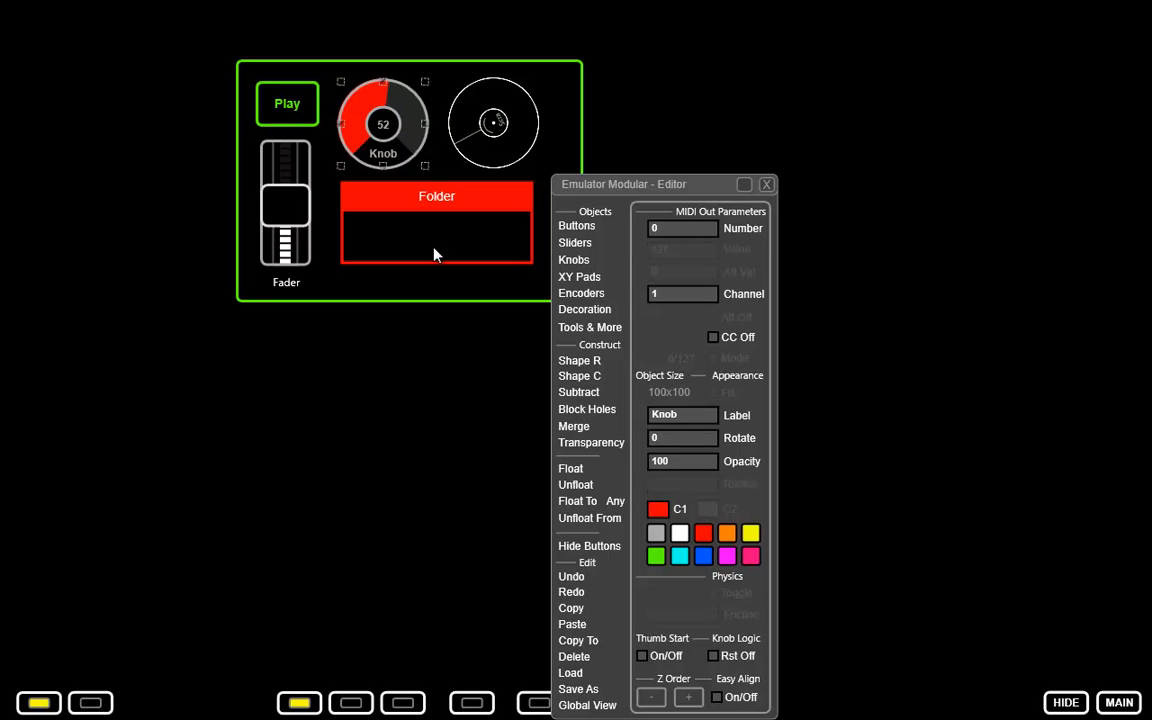
{"action": "left_click", "coordinate": [704, 558]}
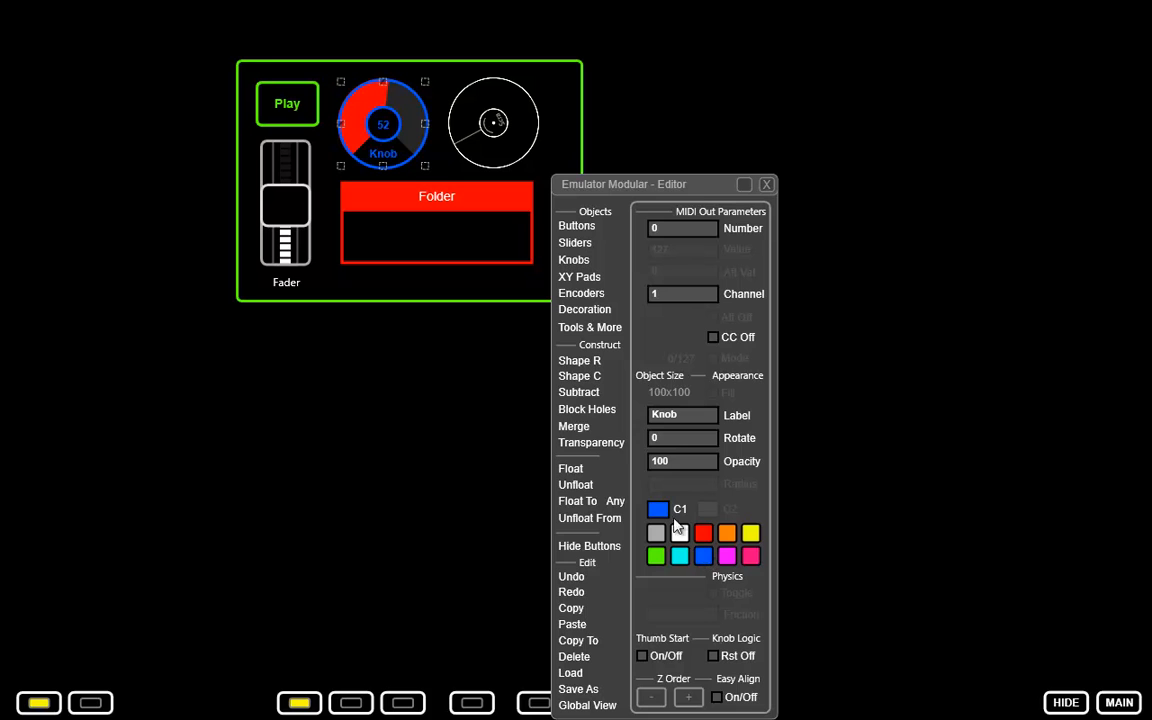
{"action": "left_click", "coordinate": [708, 510]}
{"action": "left_click", "coordinate": [684, 559]}
{"action": "left_click_drag", "start_coordinate": [350, 108], "coordinate": [378, 117]}
Add a black shape of about 299x21 over the middle of the border's upper edge to mask the green line.
{"action": "left_click_drag", "start_coordinate": [640, 186], "coordinate": [840, 177]}
{"action": "left_click", "coordinate": [782, 299]}
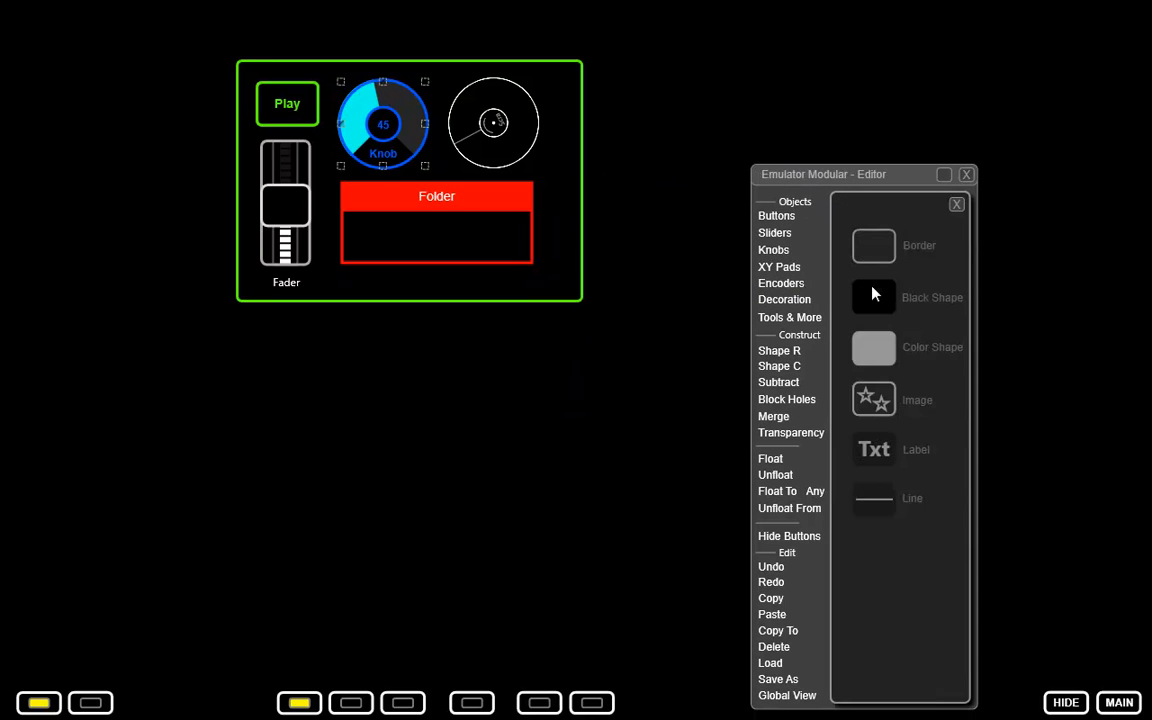
{"action": "left_click", "coordinate": [680, 127]}
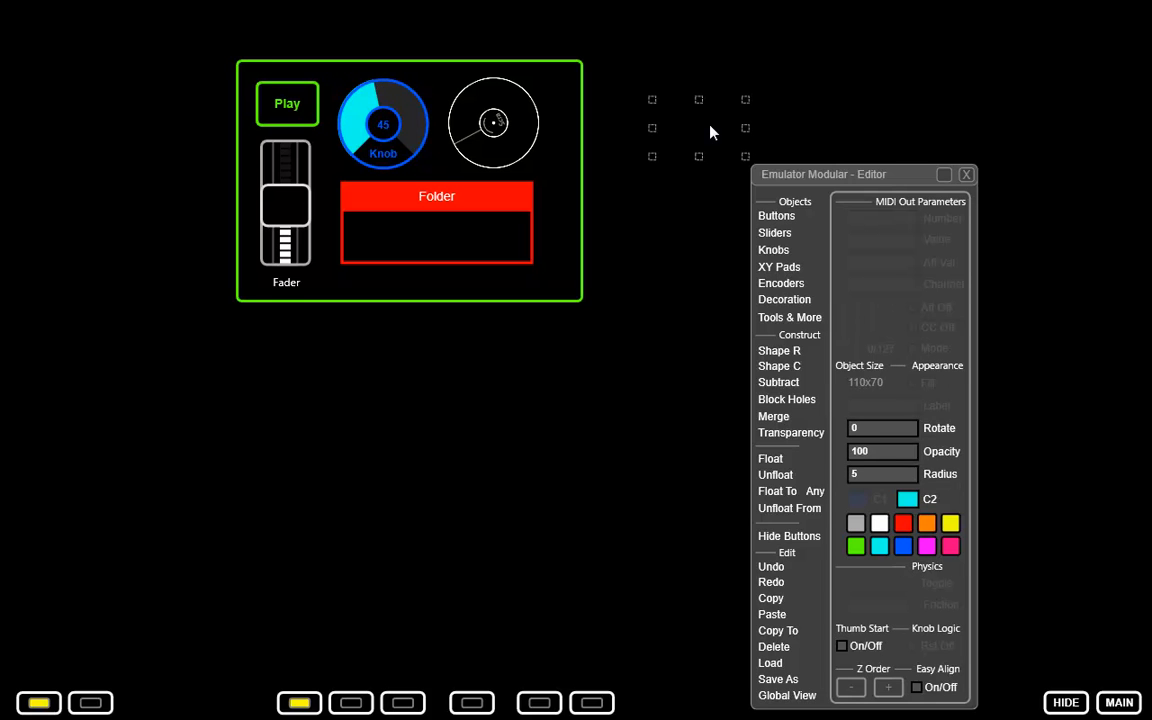
{"action": "left_click_drag", "start_coordinate": [698, 130], "coordinate": [550, 54]}
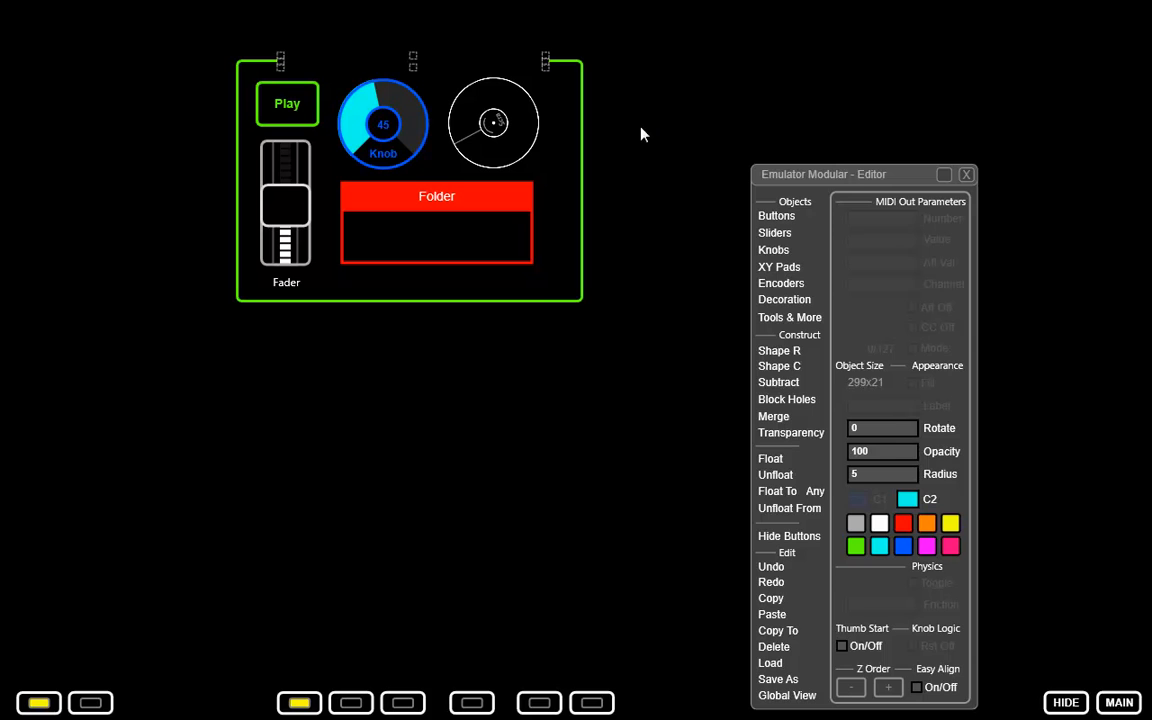
{"action": "left_click", "coordinate": [642, 89]}
Add a white color shape of about 87x62 and place it over the Play button.
{"action": "left_click", "coordinate": [784, 299]}
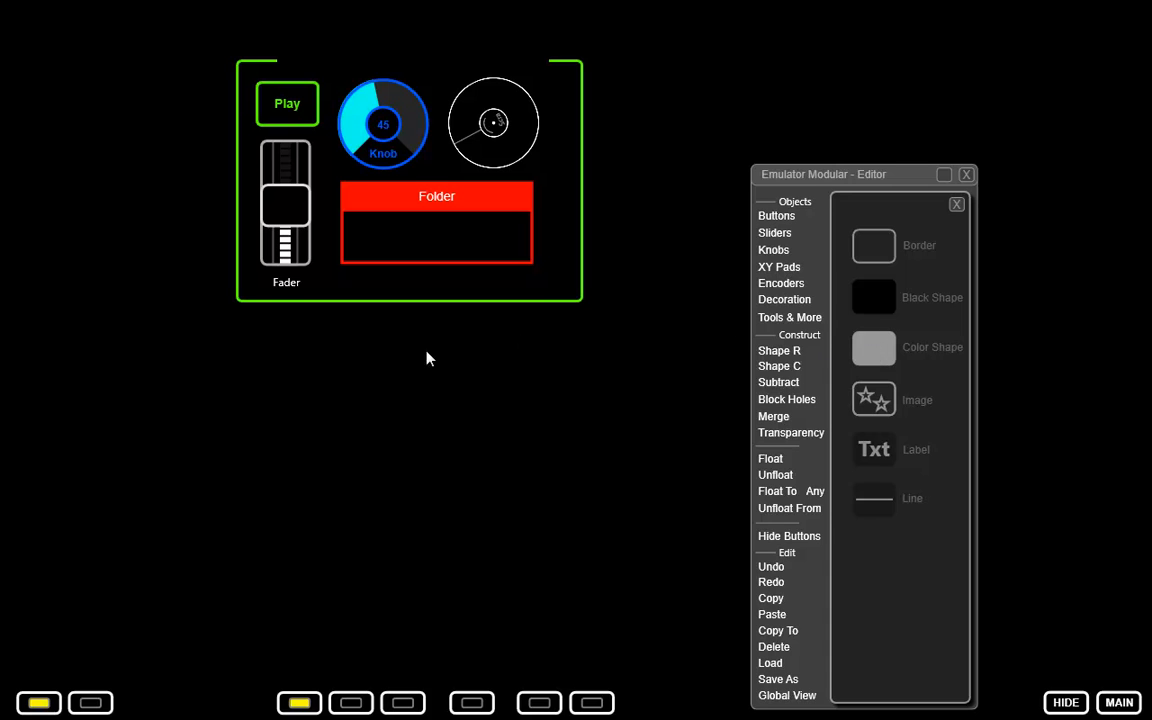
{"action": "left_click", "coordinate": [315, 362]}
{"action": "left_click_drag", "start_coordinate": [393, 406], "coordinate": [292, 94]}
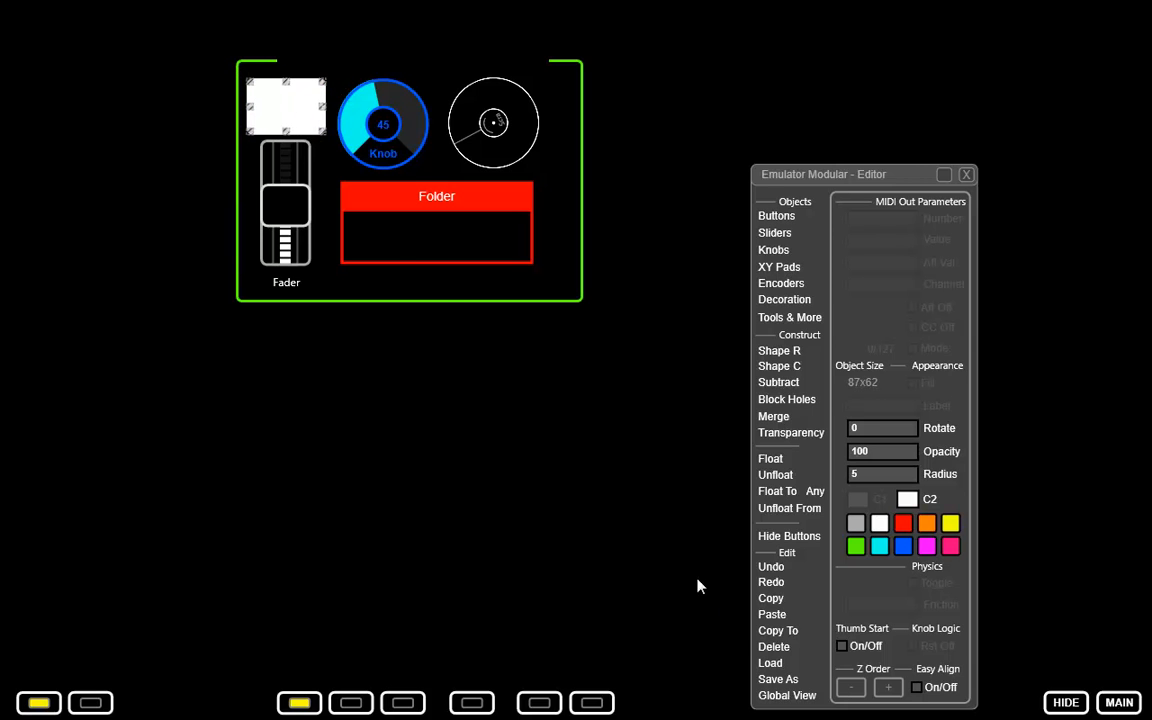
Send the white shape behind the Play button, size it to about 77x62, and color its C1 and C2 green.
{"action": "left_click", "coordinate": [850, 688]}
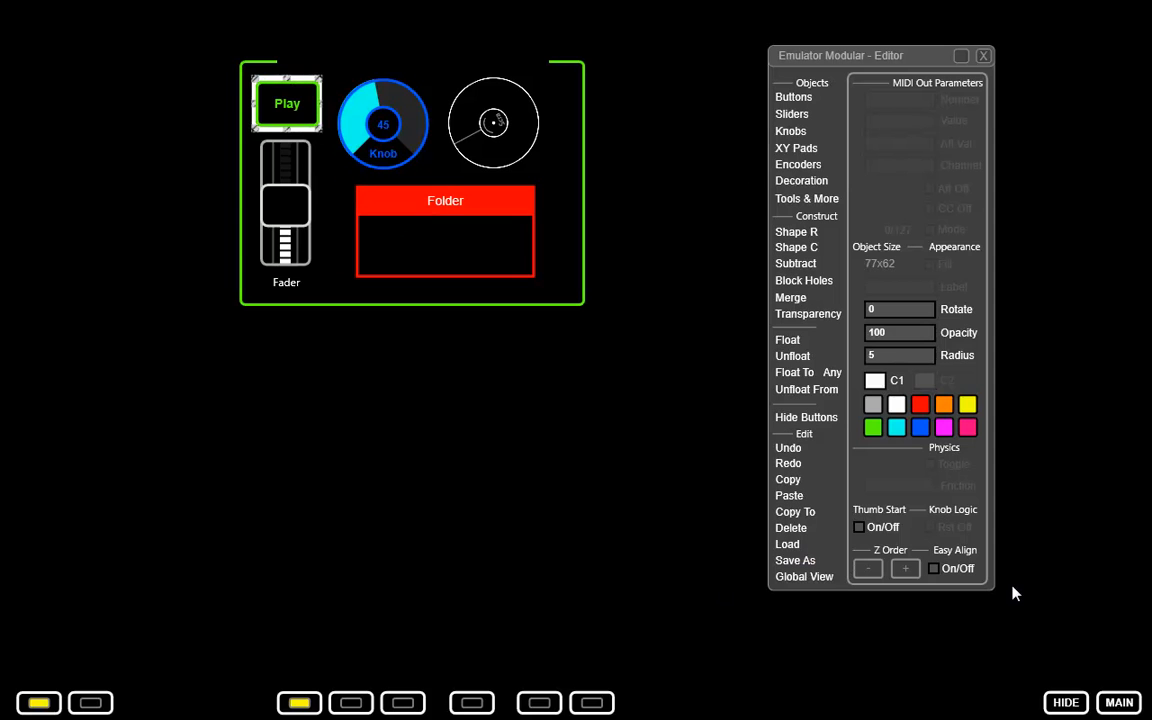
{"action": "left_click", "coordinate": [876, 432]}
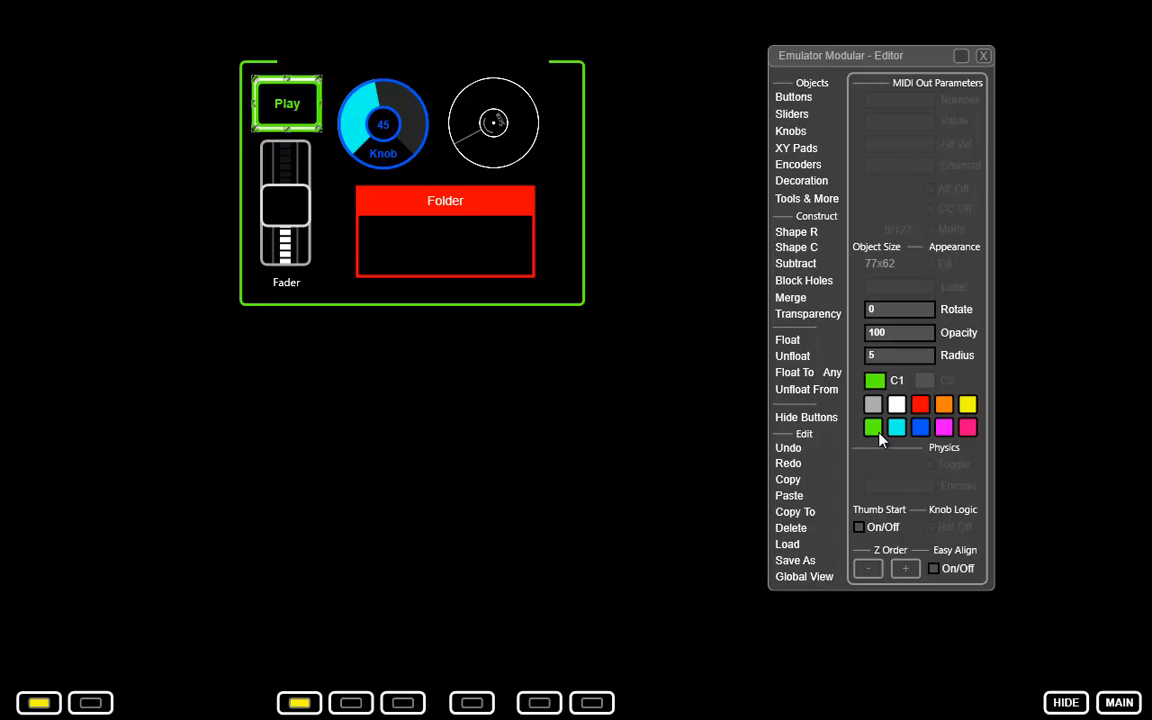
{"action": "left_click", "coordinate": [924, 382]}
{"action": "left_click", "coordinate": [873, 427]}
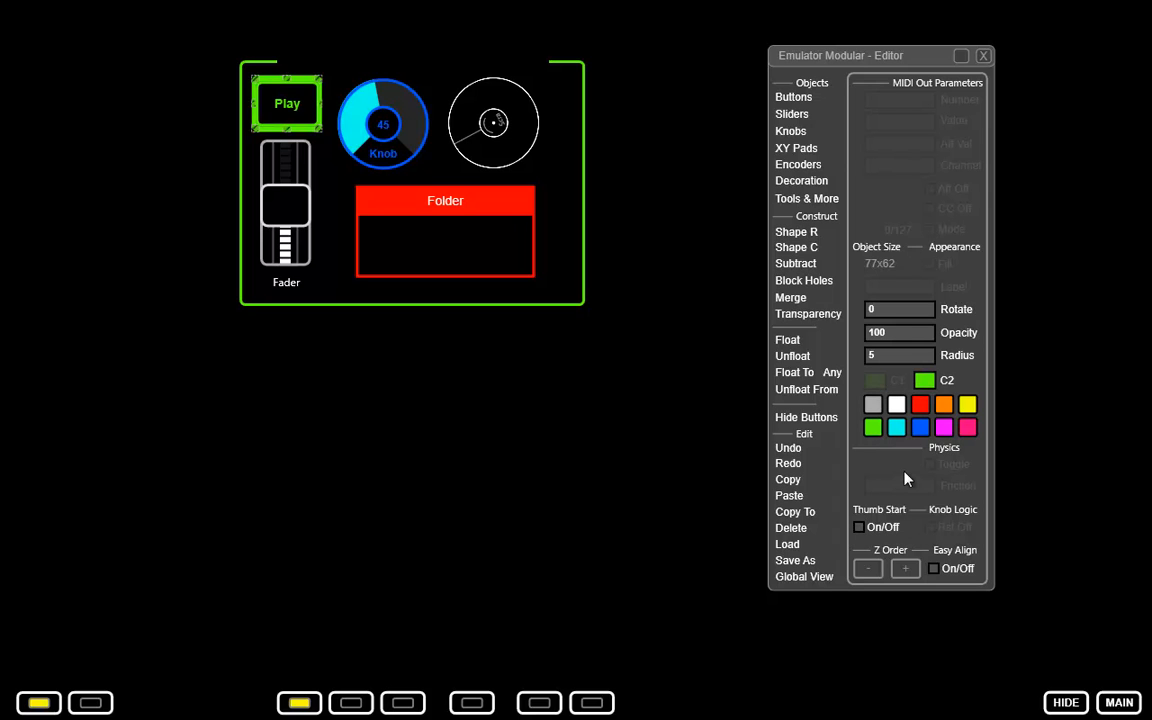
{"action": "left_click", "coordinate": [642, 204]}
Add a text label below the bordered group and set its text to "EMULATOR CONTROLS".
{"action": "left_click", "coordinate": [803, 180]}
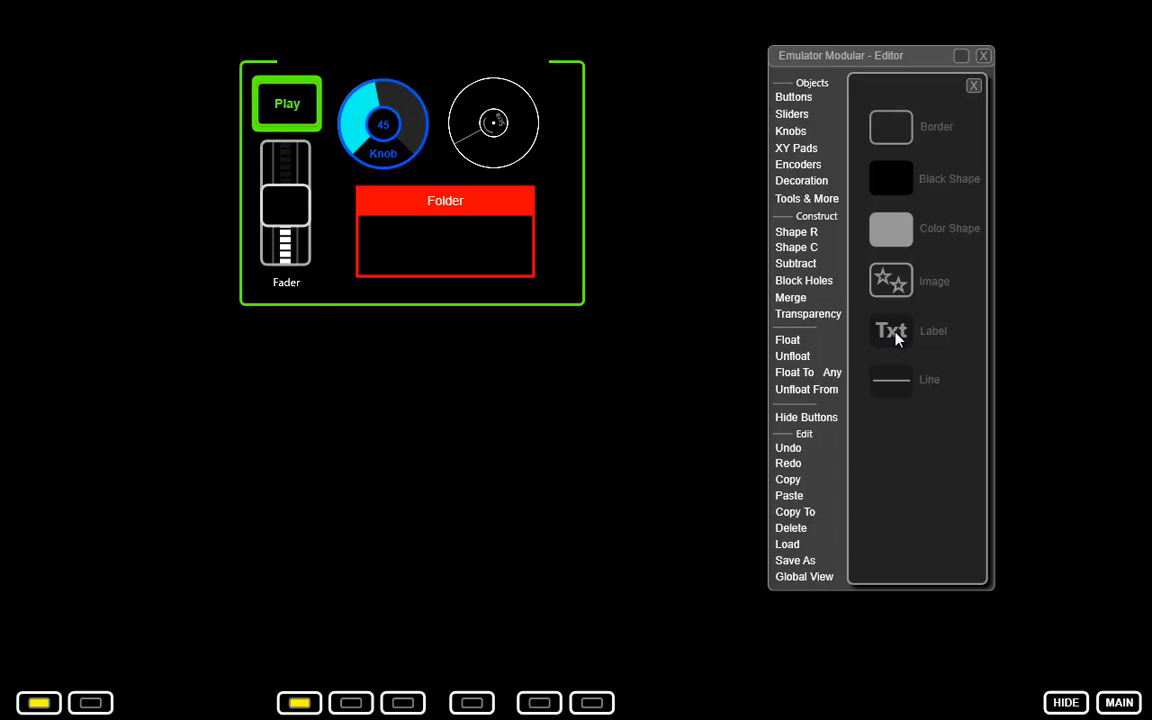
{"action": "left_click_drag", "start_coordinate": [336, 355], "coordinate": [369, 373]}
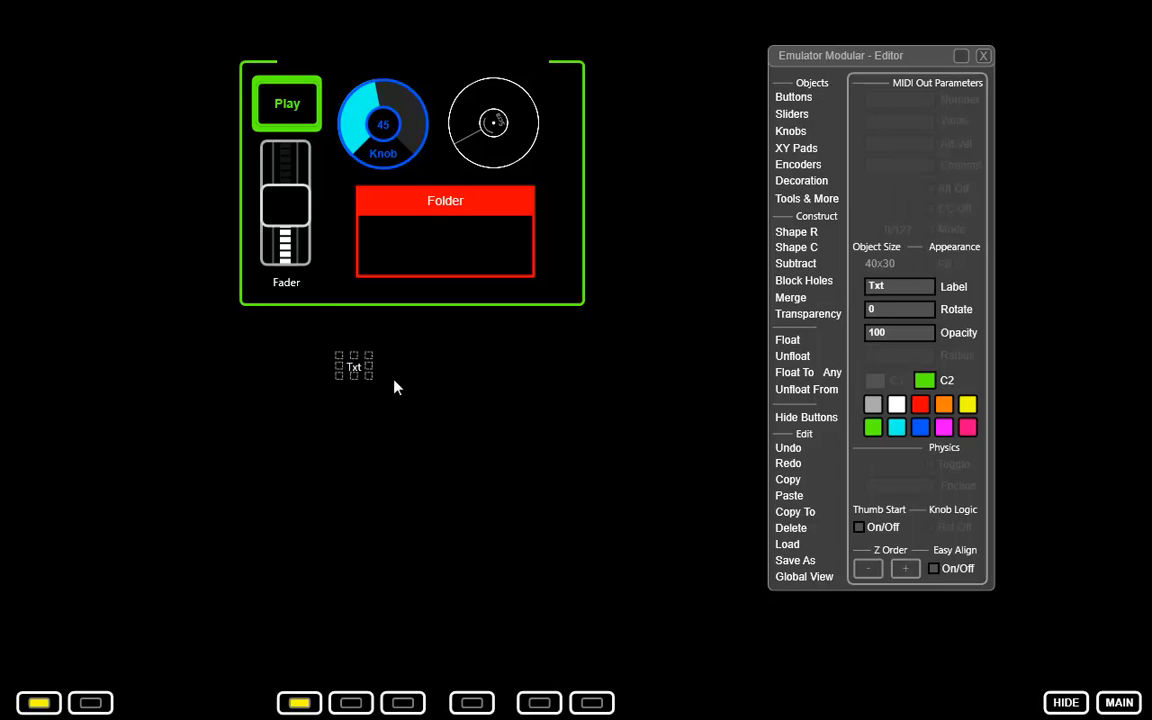
{"action": "left_click_drag", "start_coordinate": [888, 287], "coordinate": [807, 294]}
{"action": "type", "text": "EMULATOR CONT"}
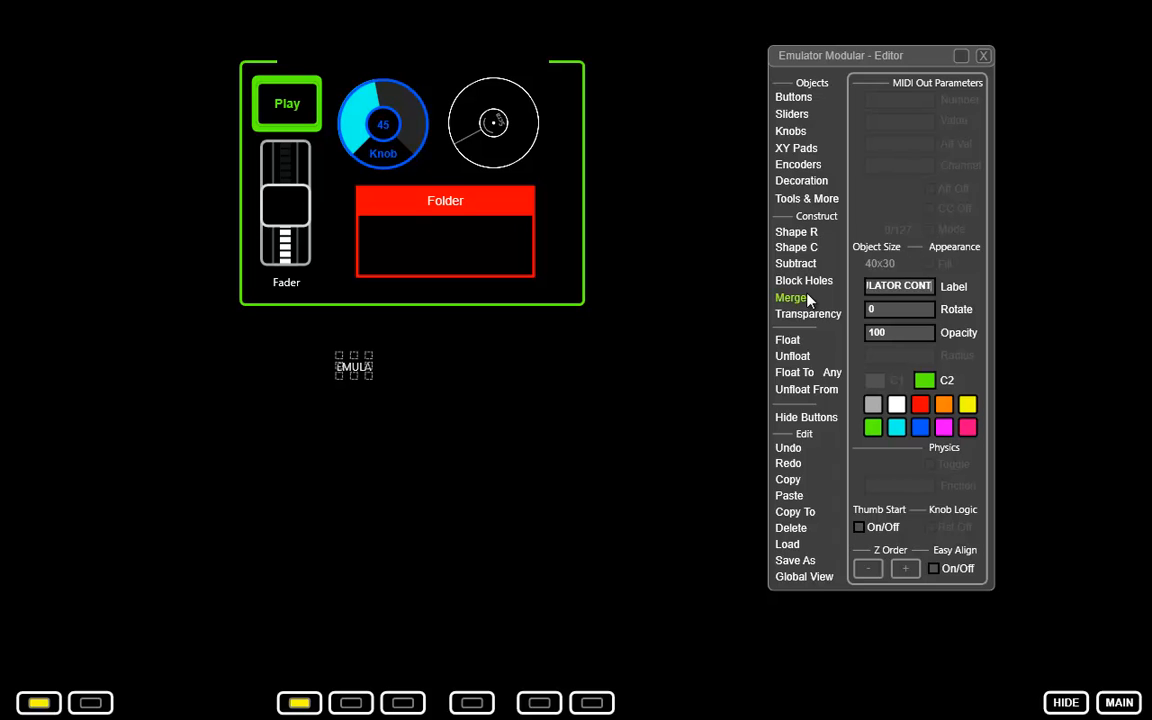
{"action": "type", "text": "ROLS"}
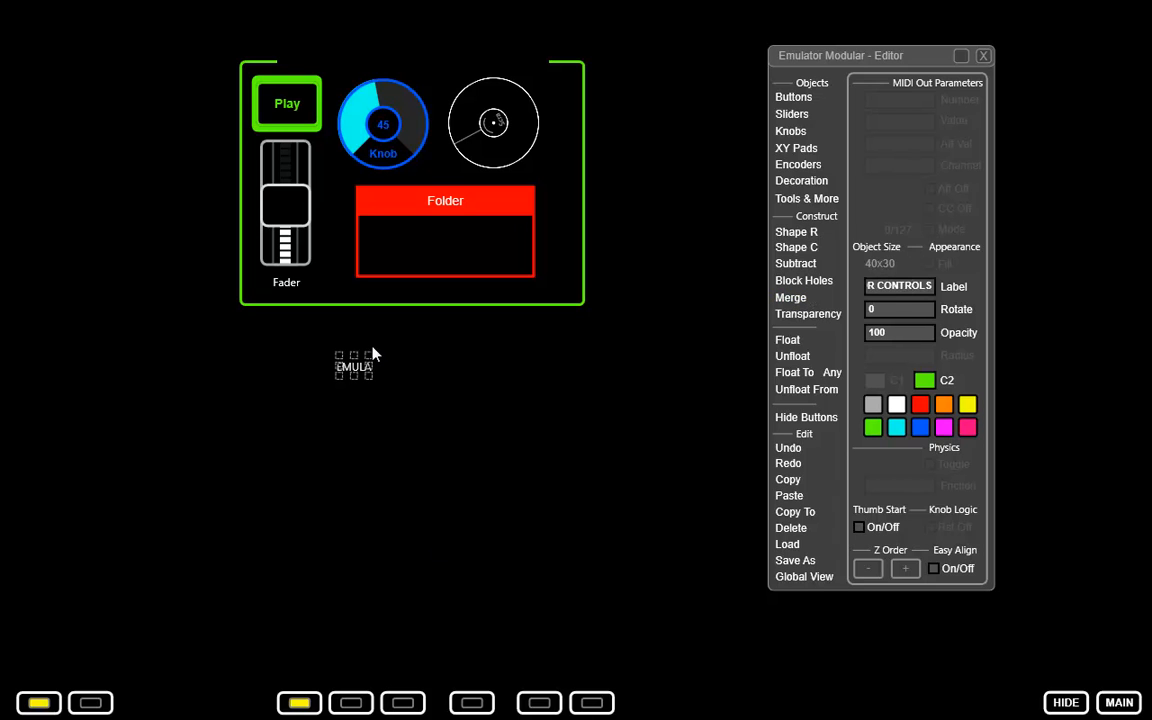
Widen the label to about 191x30, place it in the gap in the border's upper edge and color its text green.
{"action": "left_click_drag", "start_coordinate": [462, 378], "coordinate": [455, 68]}
{"action": "left_click", "coordinate": [873, 383]}
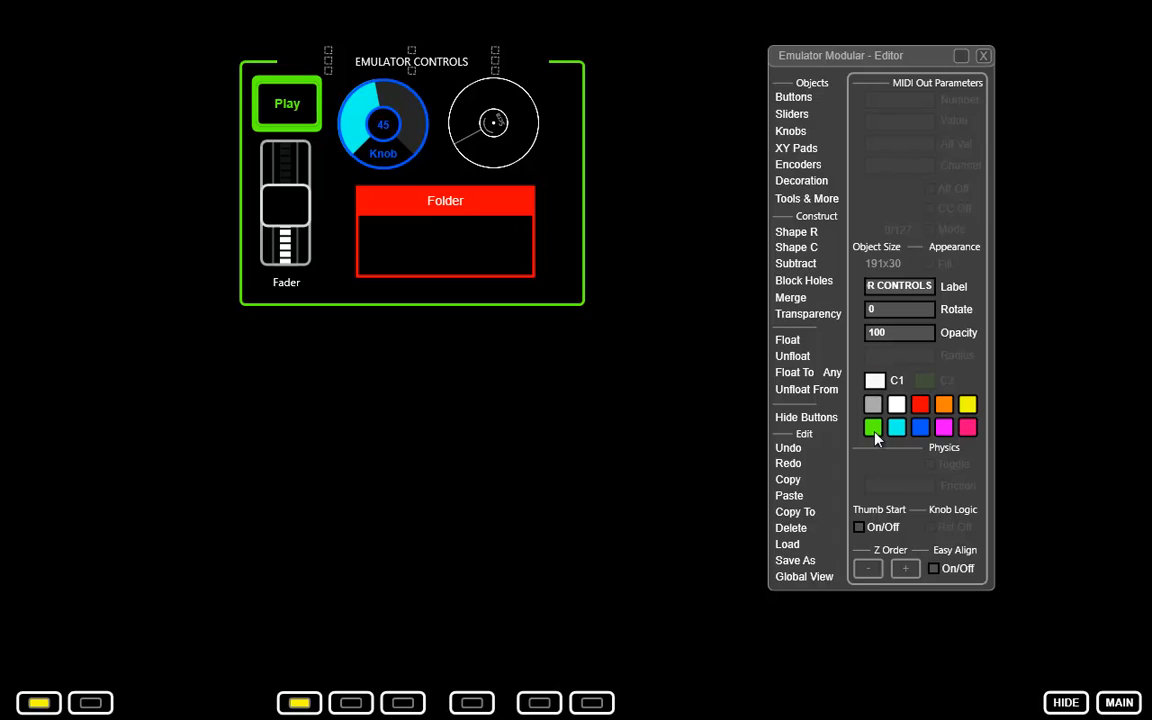
{"action": "left_click", "coordinate": [874, 431]}
Add a black shape of about 309x33 over the middle of the border's lower edge to mask the green line.
{"action": "left_click", "coordinate": [801, 181]}
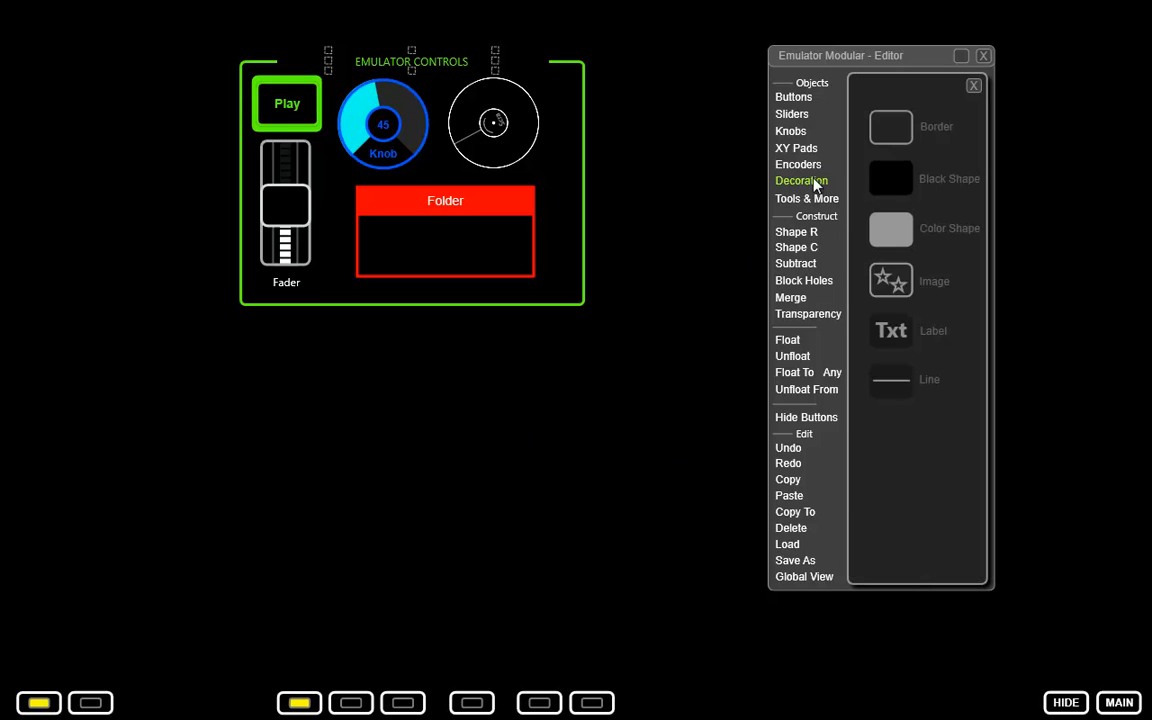
{"action": "left_click", "coordinate": [537, 337]}
{"action": "left_click_drag", "start_coordinate": [585, 366], "coordinate": [556, 342]}
{"action": "left_click_drag", "start_coordinate": [415, 357], "coordinate": [422, 329]}
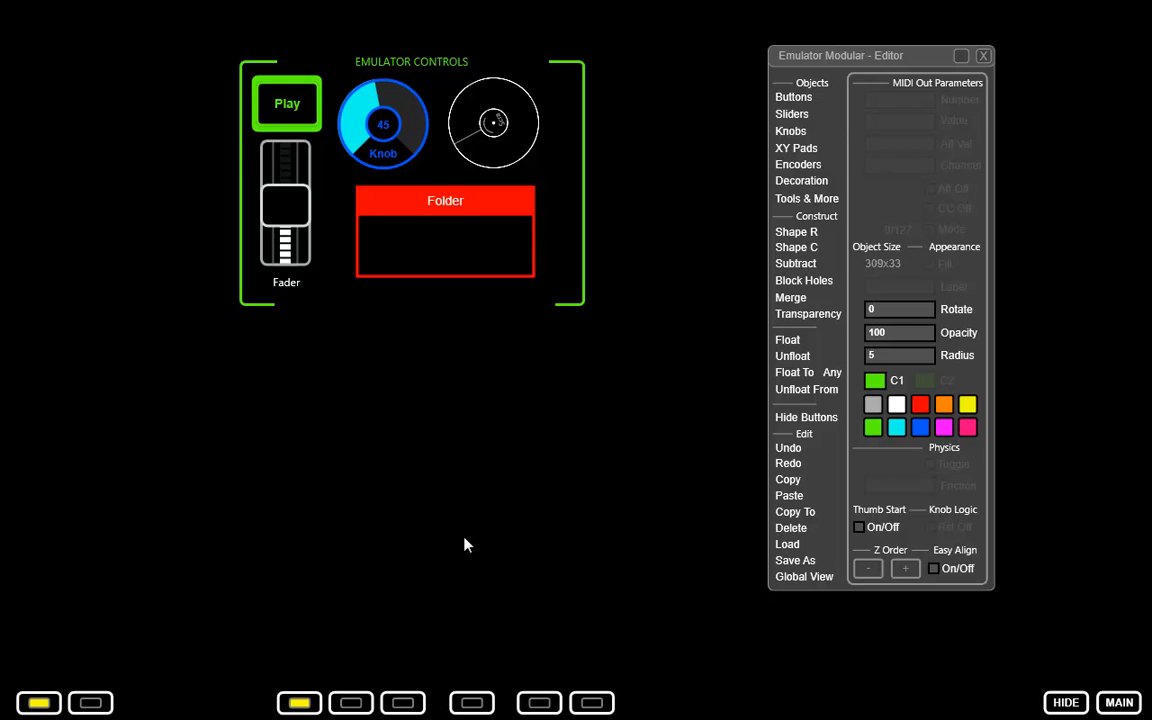
Add the "Emulator USB Card-edit" picture as a decoration image of about 324x163 below the bordered group.
{"action": "left_click", "coordinate": [961, 314]}
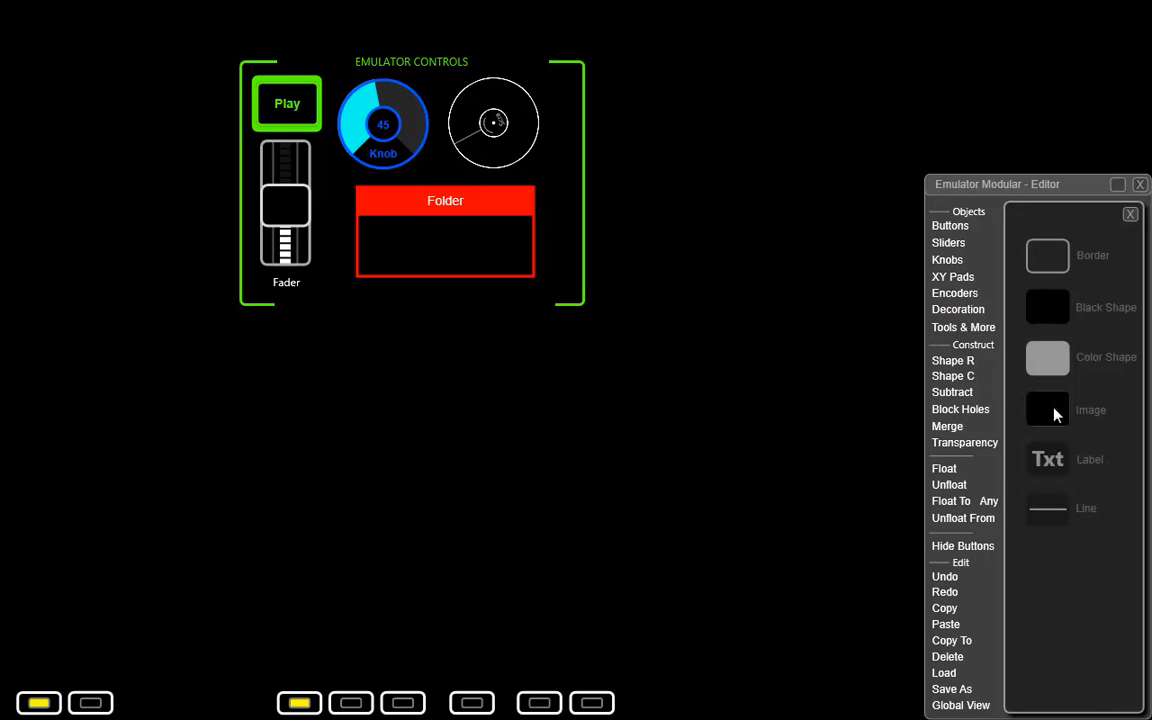
{"action": "left_click", "coordinate": [440, 429]}
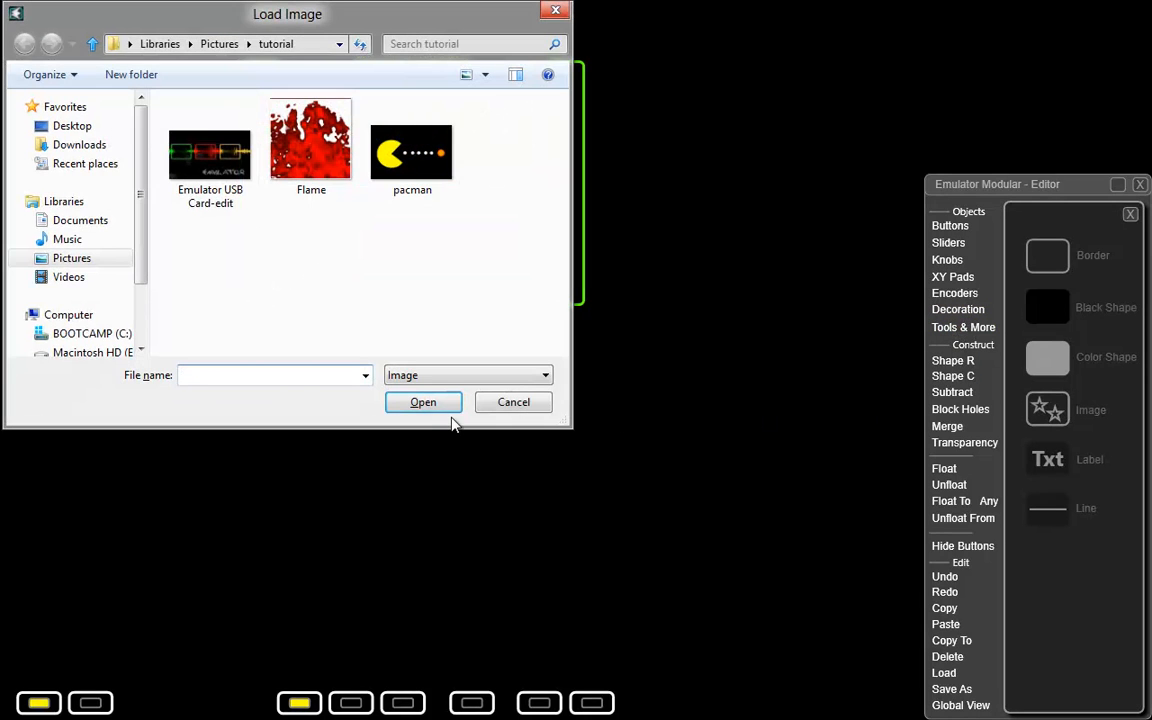
{"action": "double_click", "coordinate": [240, 180]}
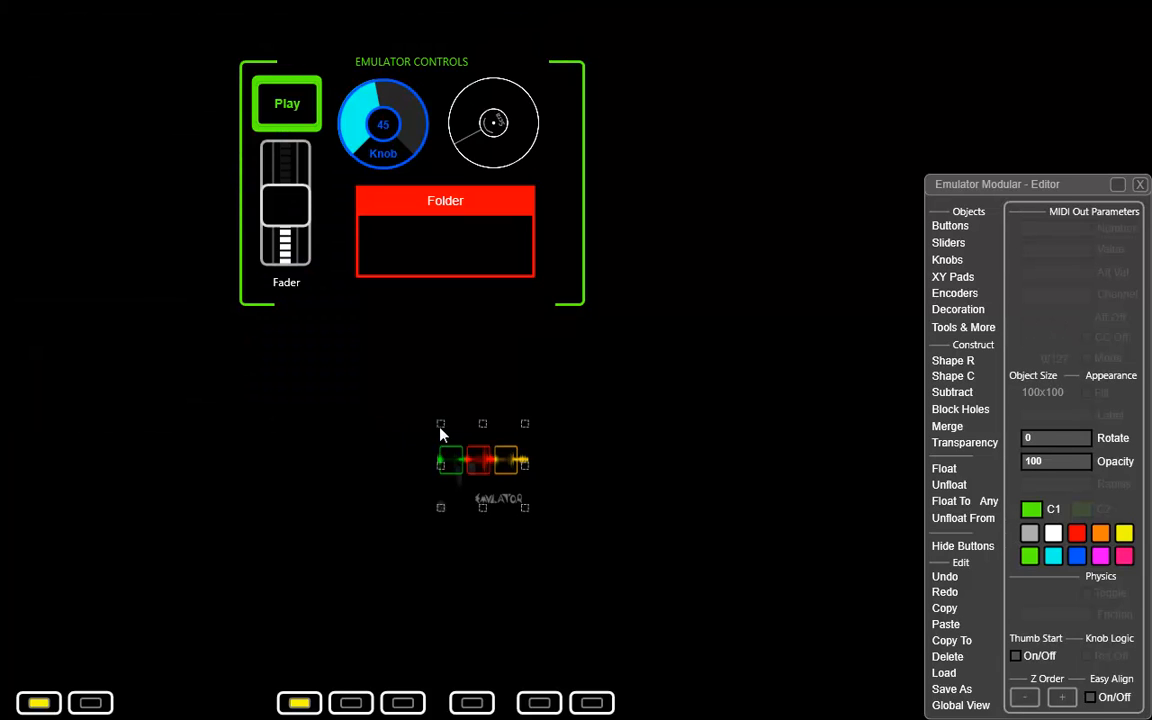
{"action": "left_click_drag", "start_coordinate": [442, 436], "coordinate": [365, 422]}
{"action": "left_click_drag", "start_coordinate": [437, 420], "coordinate": [655, 361]}
{"action": "left_click_drag", "start_coordinate": [586, 404], "coordinate": [481, 412]}
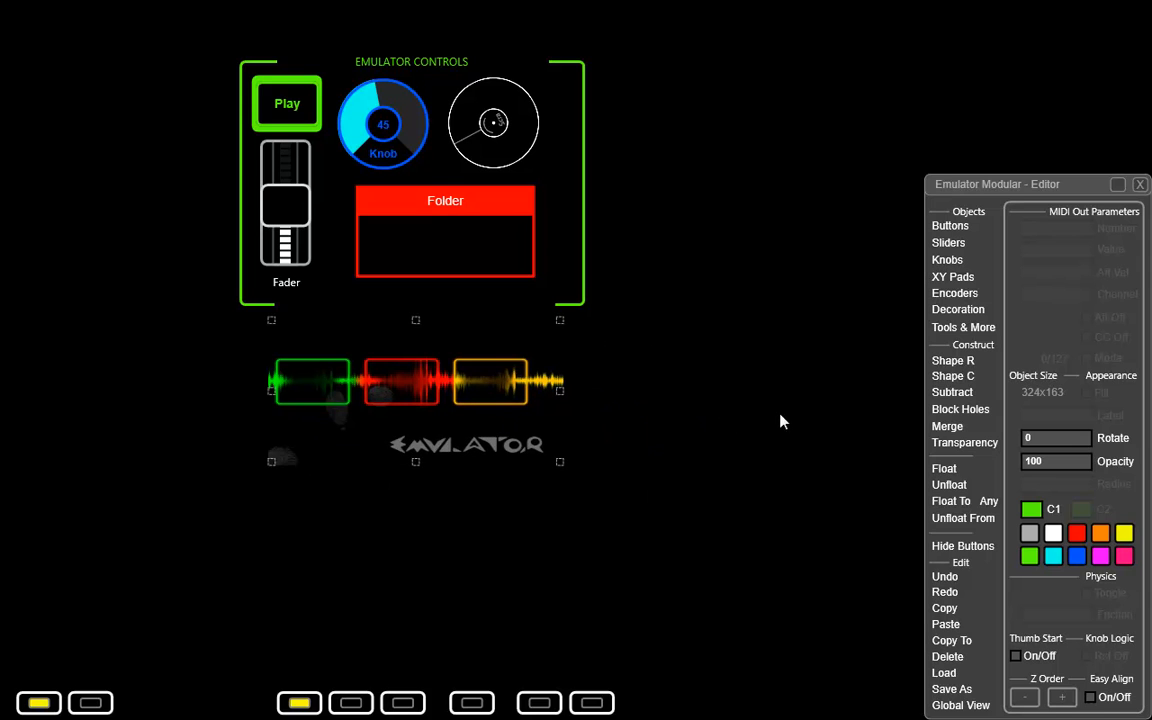
Add an image button using the pacman file to the right of the bordered group, sized about 225x132.
{"action": "left_click", "coordinate": [957, 310]}
{"action": "left_click", "coordinate": [1108, 694]}
{"action": "left_click", "coordinate": [1043, 268]}
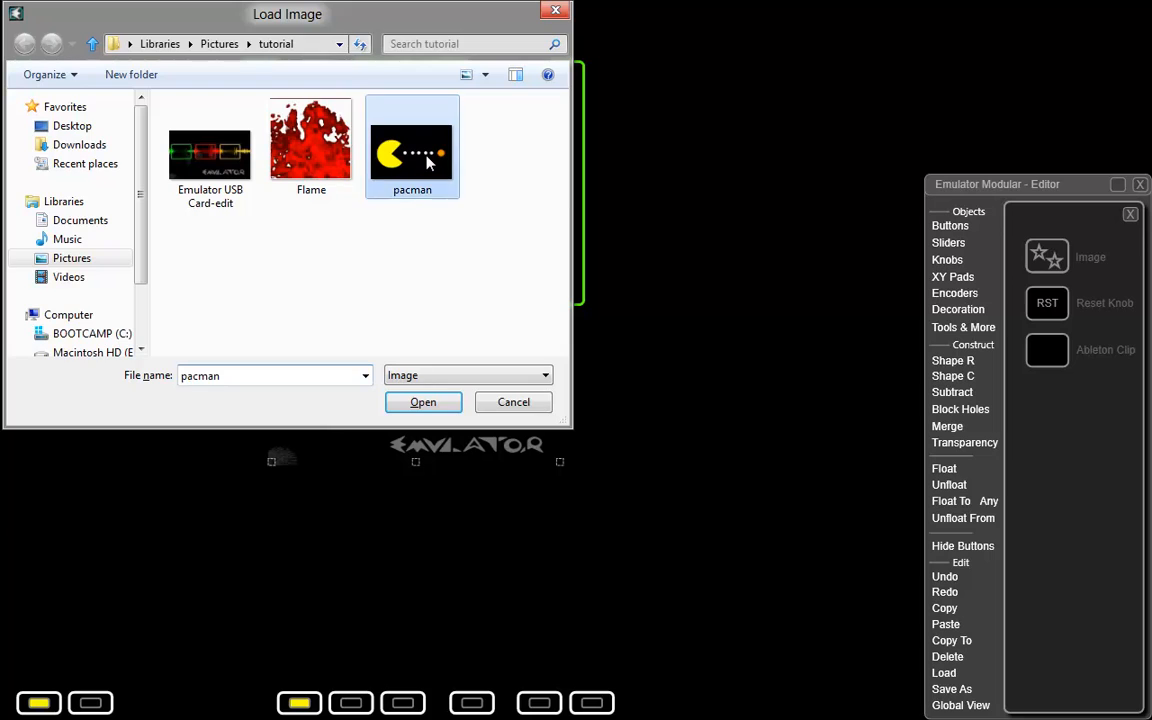
{"action": "double_click", "coordinate": [412, 155]}
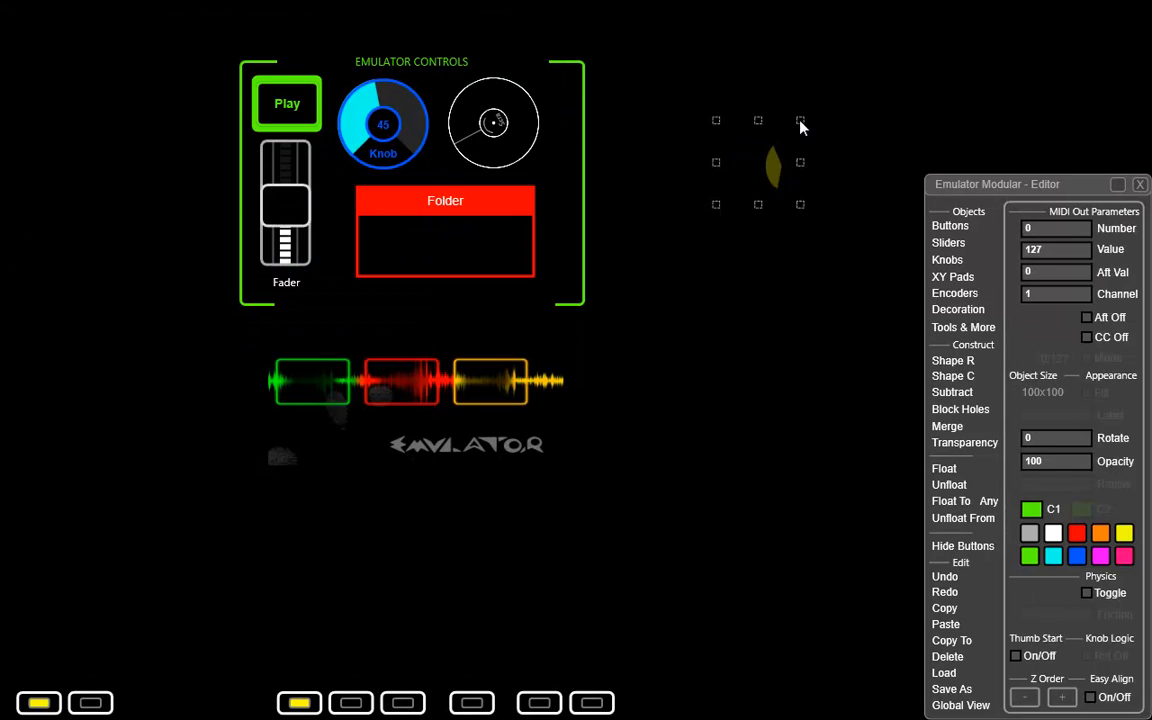
{"action": "left_click_drag", "start_coordinate": [802, 122], "coordinate": [915, 92]}
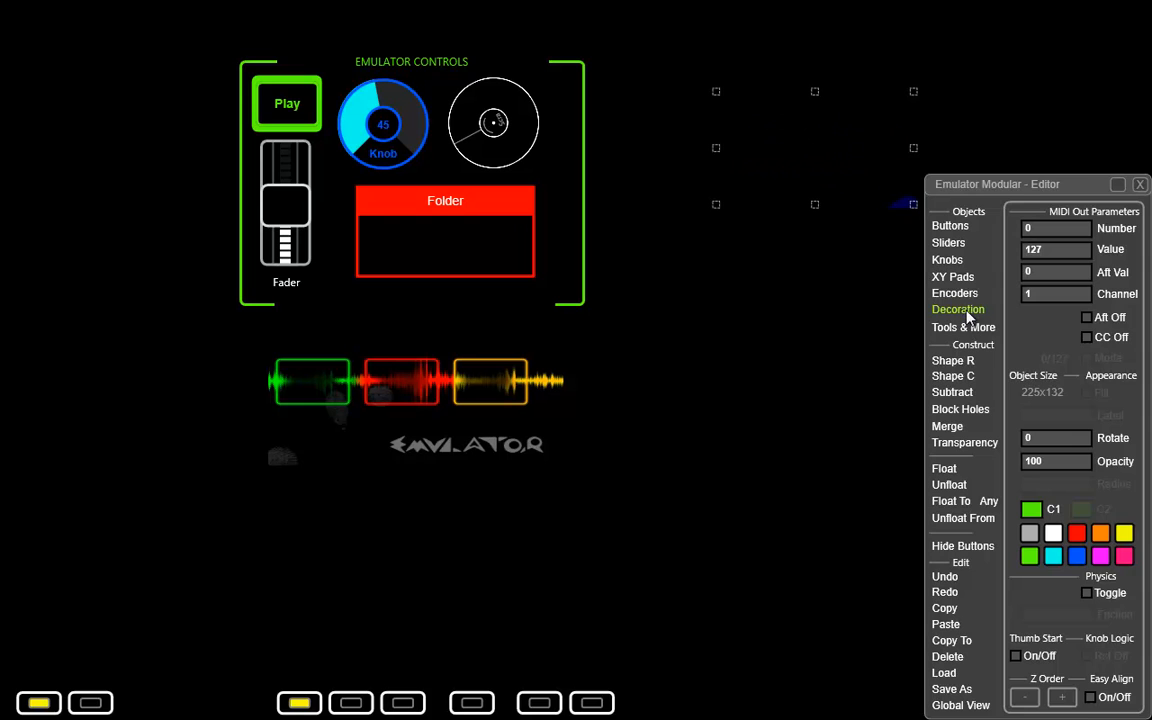
Add a border of about 291x159 around the pacman image button and color it green.
{"action": "left_click", "coordinate": [966, 318]}
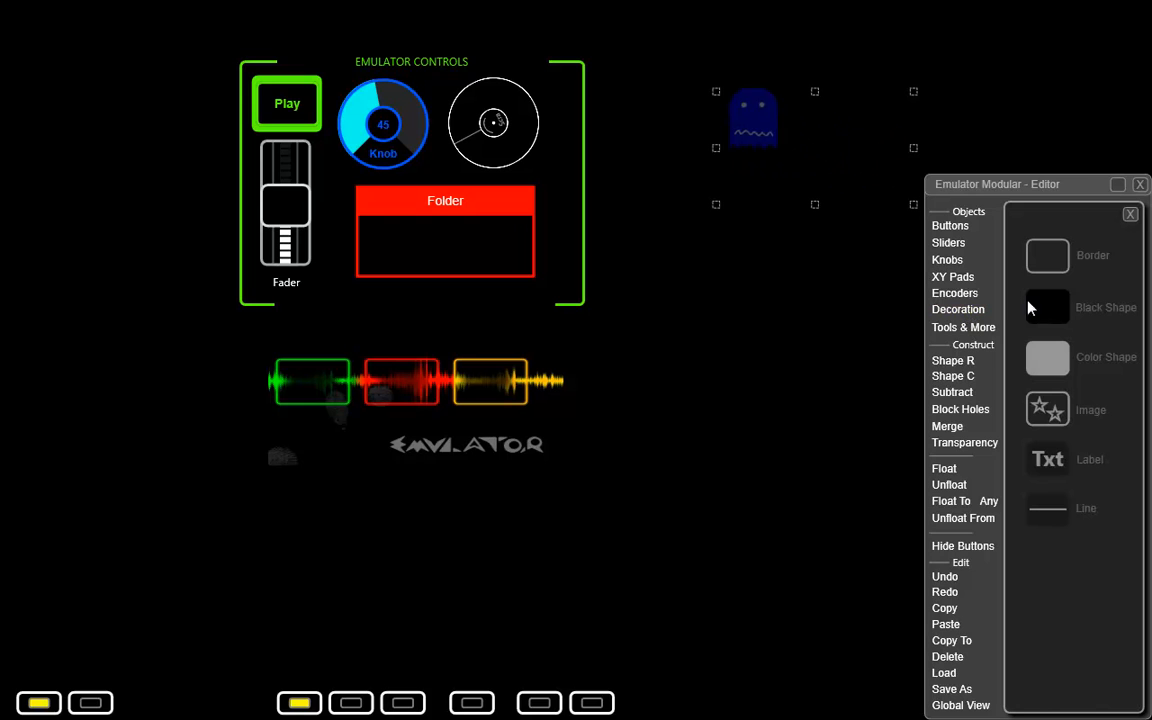
{"action": "left_click", "coordinate": [664, 151]}
{"action": "left_click_drag", "start_coordinate": [711, 188], "coordinate": [918, 185]}
{"action": "left_click_drag", "start_coordinate": [1021, 211], "coordinate": [475, 320]}
{"action": "left_click_drag", "start_coordinate": [917, 185], "coordinate": [952, 219]}
{"action": "left_click", "coordinate": [483, 556]}
{"action": "left_click_drag", "start_coordinate": [501, 207], "coordinate": [962, 203]}
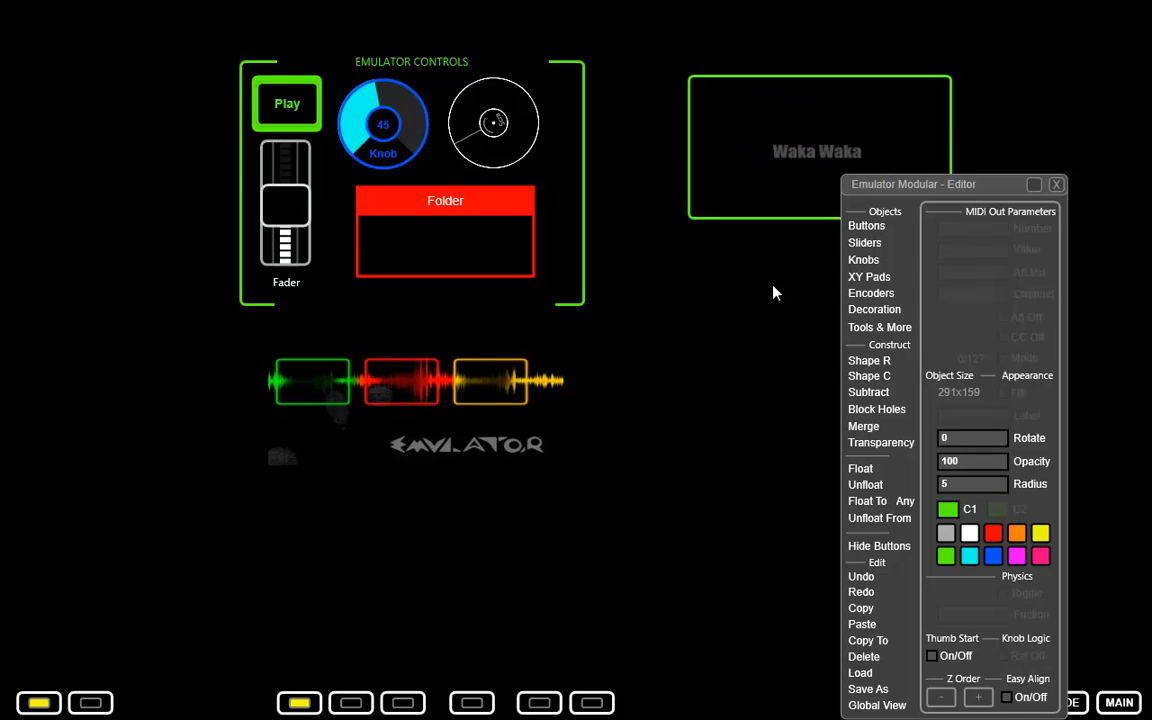
Add Play, Stop and Pause buttons in a row below the Emulator picture.
{"action": "left_click", "coordinate": [866, 227]}
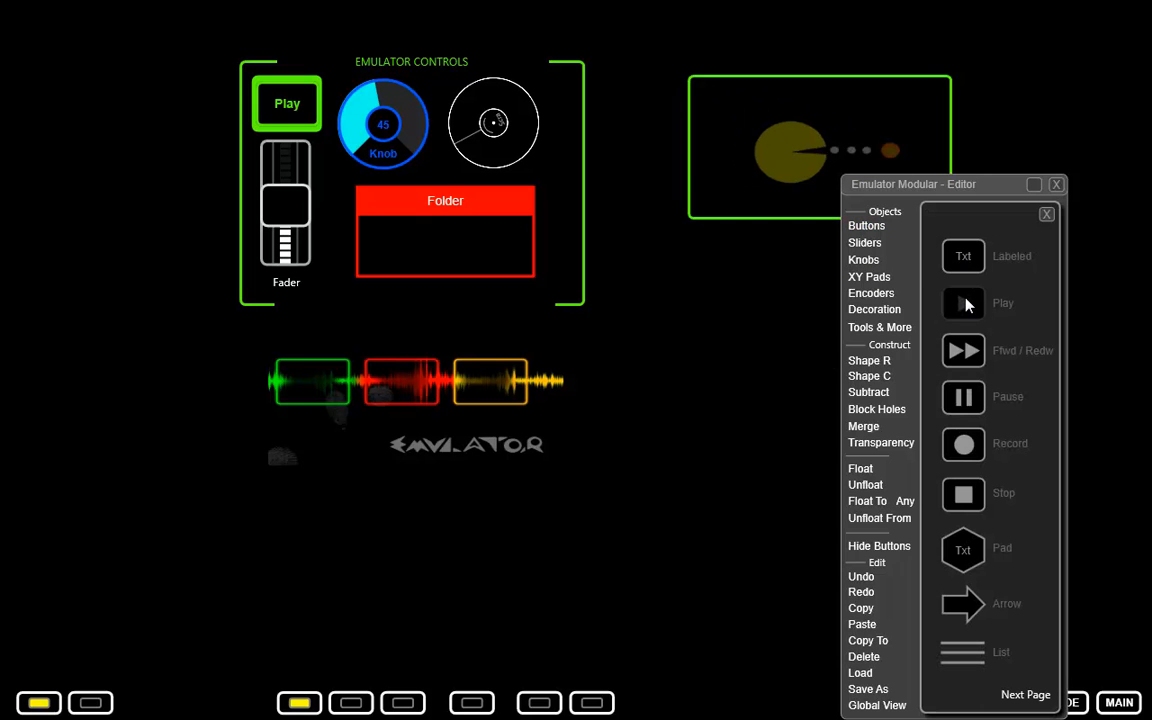
{"action": "left_click", "coordinate": [281, 528]}
{"action": "left_click", "coordinate": [963, 494]}
{"action": "left_click", "coordinate": [360, 529]}
{"action": "left_click", "coordinate": [963, 398]}
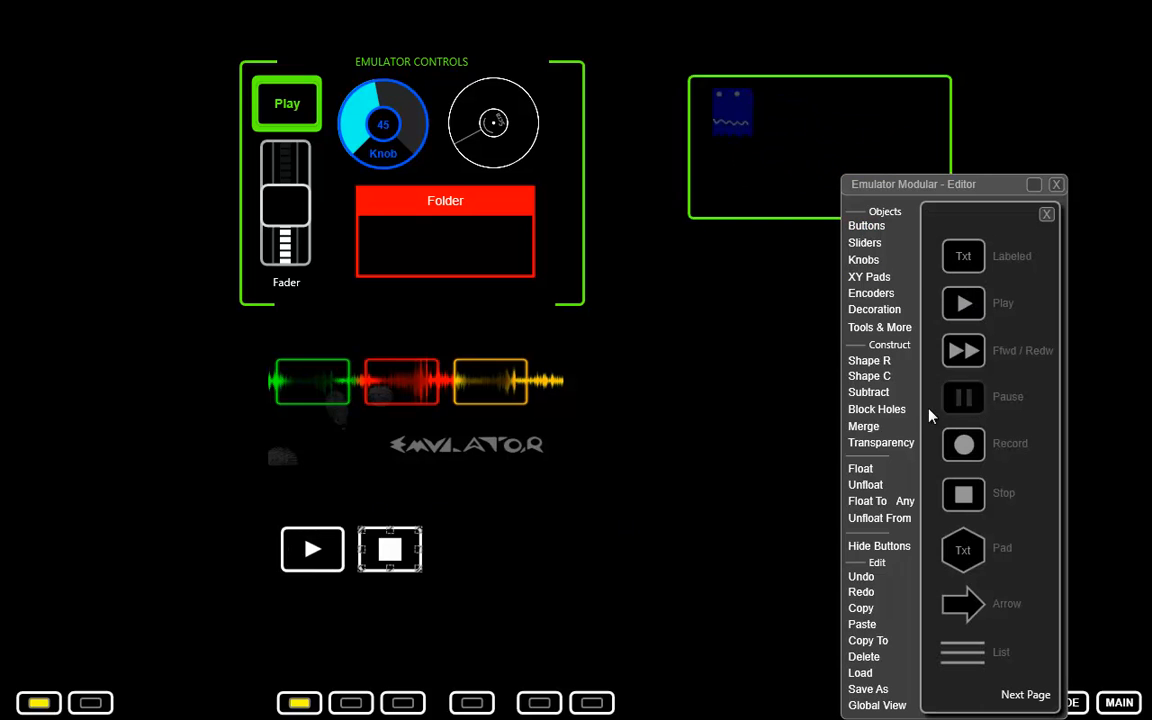
{"action": "left_click", "coordinate": [480, 534]}
{"action": "left_click", "coordinate": [502, 545]}
{"action": "left_click_drag", "start_coordinate": [505, 553], "coordinate": [460, 546]}
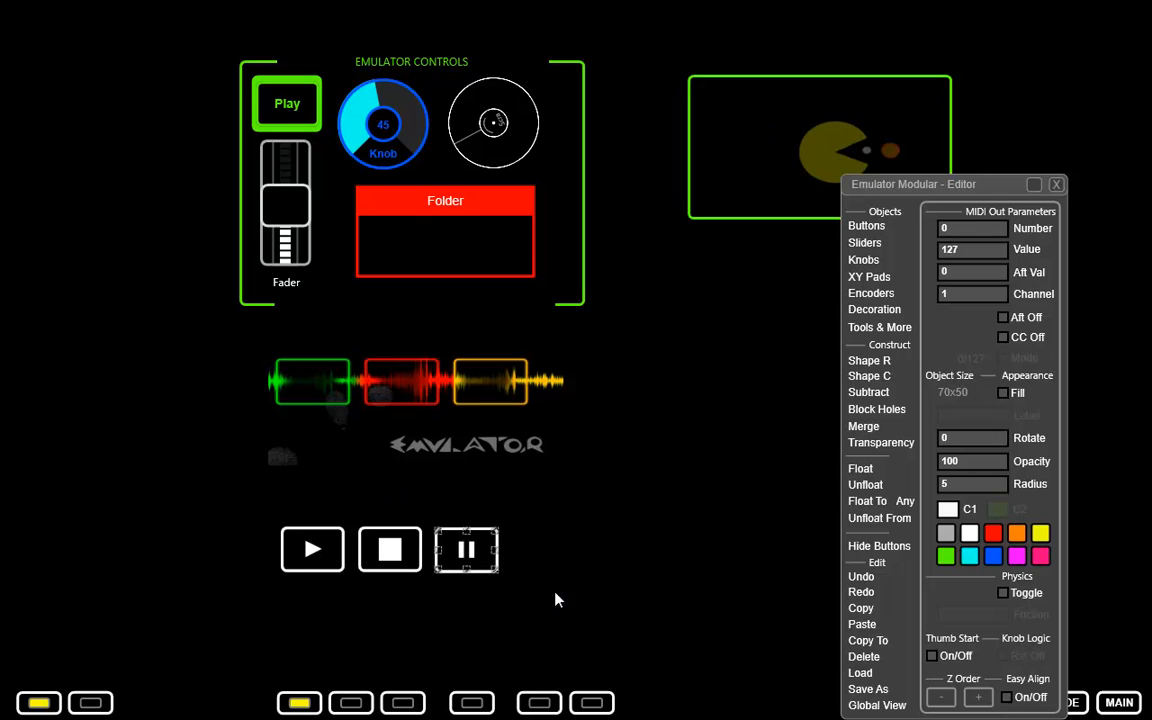
Color the new Pause, Stop and Play buttons blue.
{"action": "left_click", "coordinate": [993, 557]}
{"action": "left_click", "coordinate": [390, 549]}
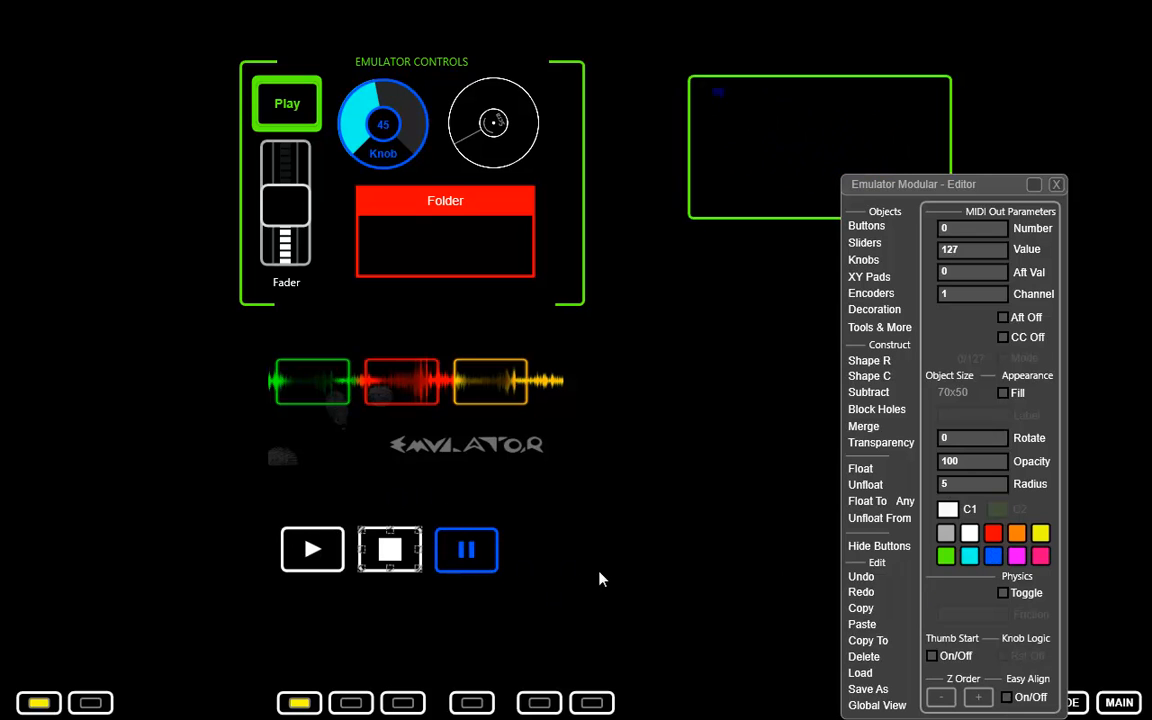
{"action": "left_click", "coordinate": [993, 557]}
{"action": "left_click", "coordinate": [994, 560]}
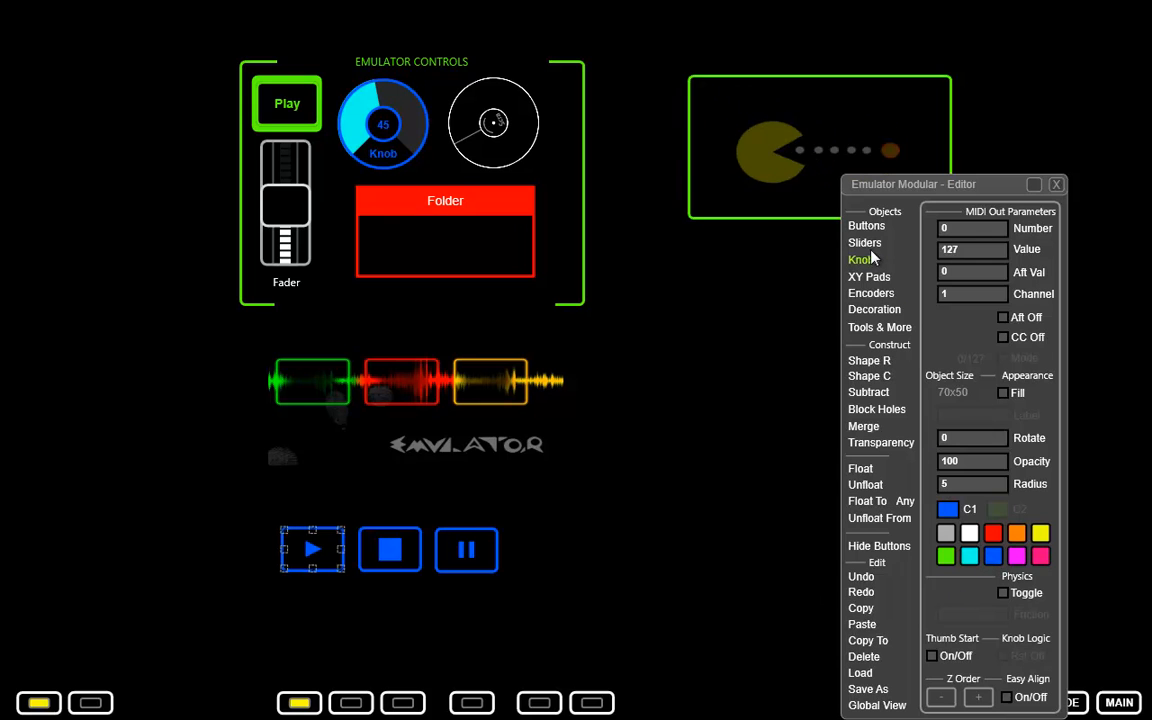
Add a horizontal line of about 452x30 above the three blue buttons and color it blue.
{"action": "left_click", "coordinate": [872, 309]}
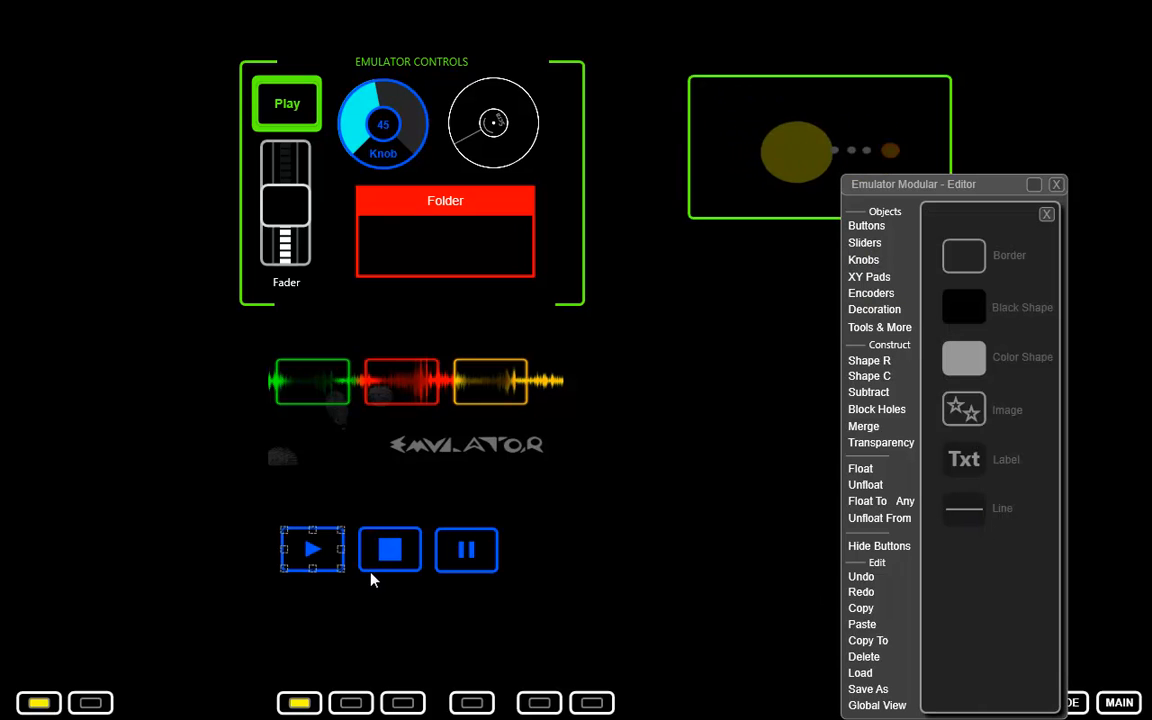
{"action": "left_click", "coordinate": [228, 516]}
{"action": "left_click_drag", "start_coordinate": [242, 510], "coordinate": [614, 510]}
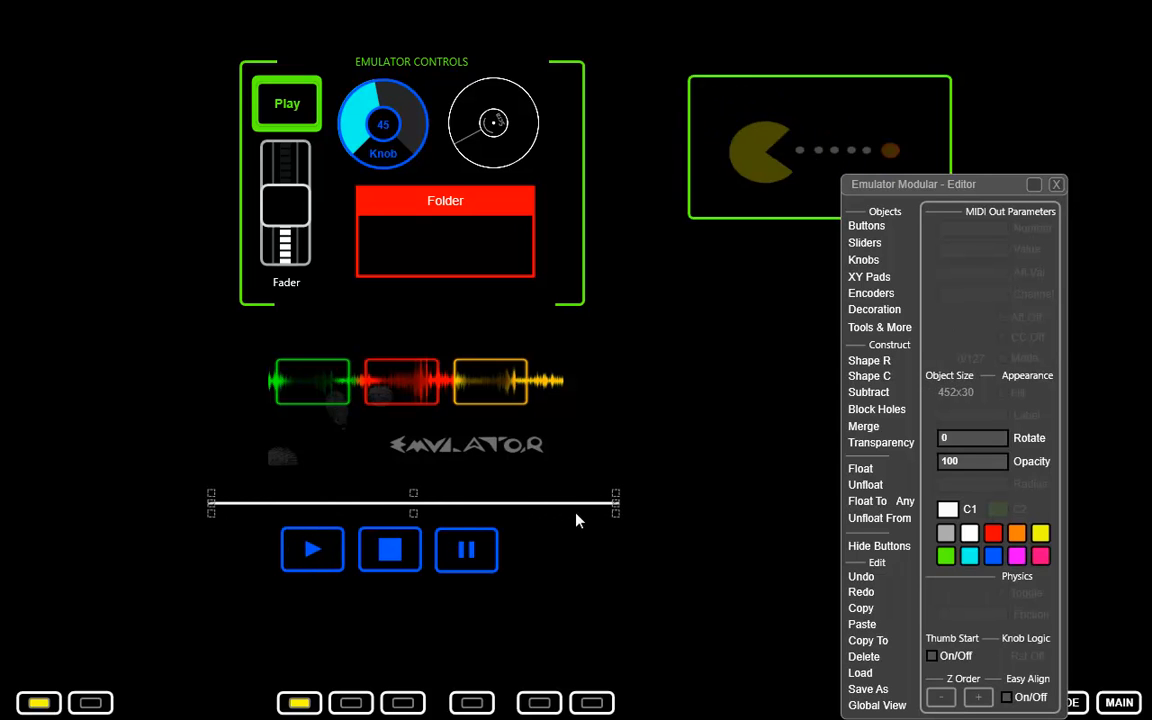
{"action": "left_click", "coordinate": [993, 558]}
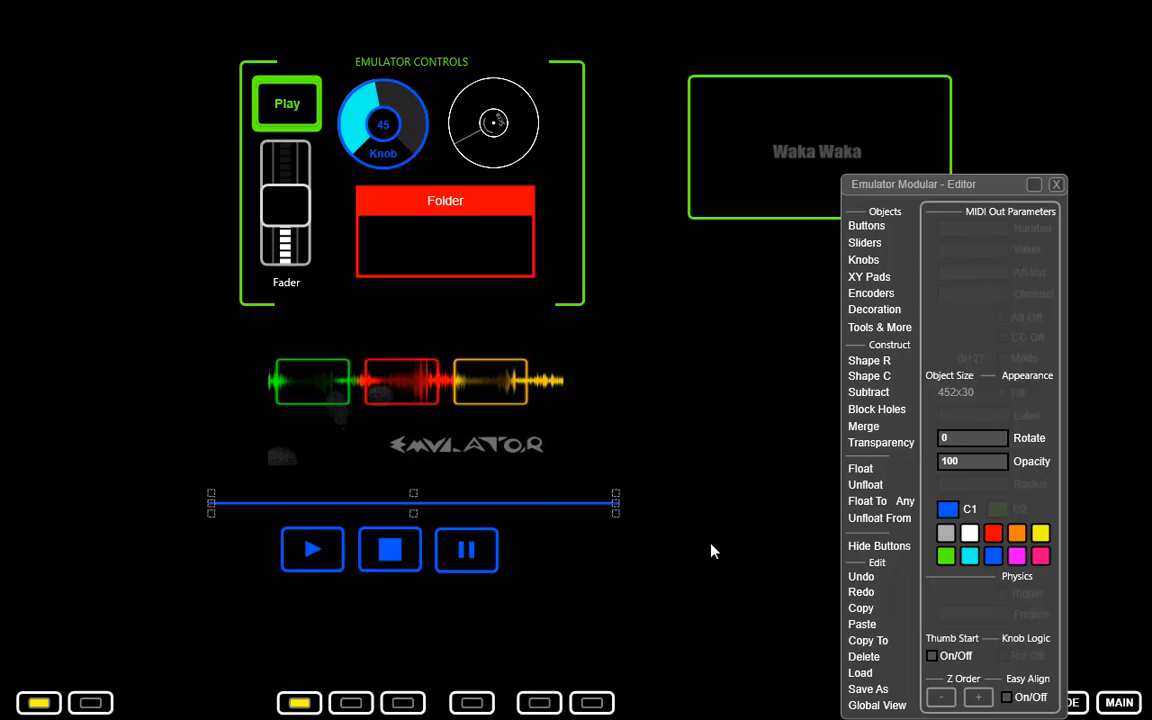
Duplicate the blue line and place the copy below the three buttons.
{"action": "key", "text": "ctrl+v"}
{"action": "left_click_drag", "start_coordinate": [517, 516], "coordinate": [506, 600]}
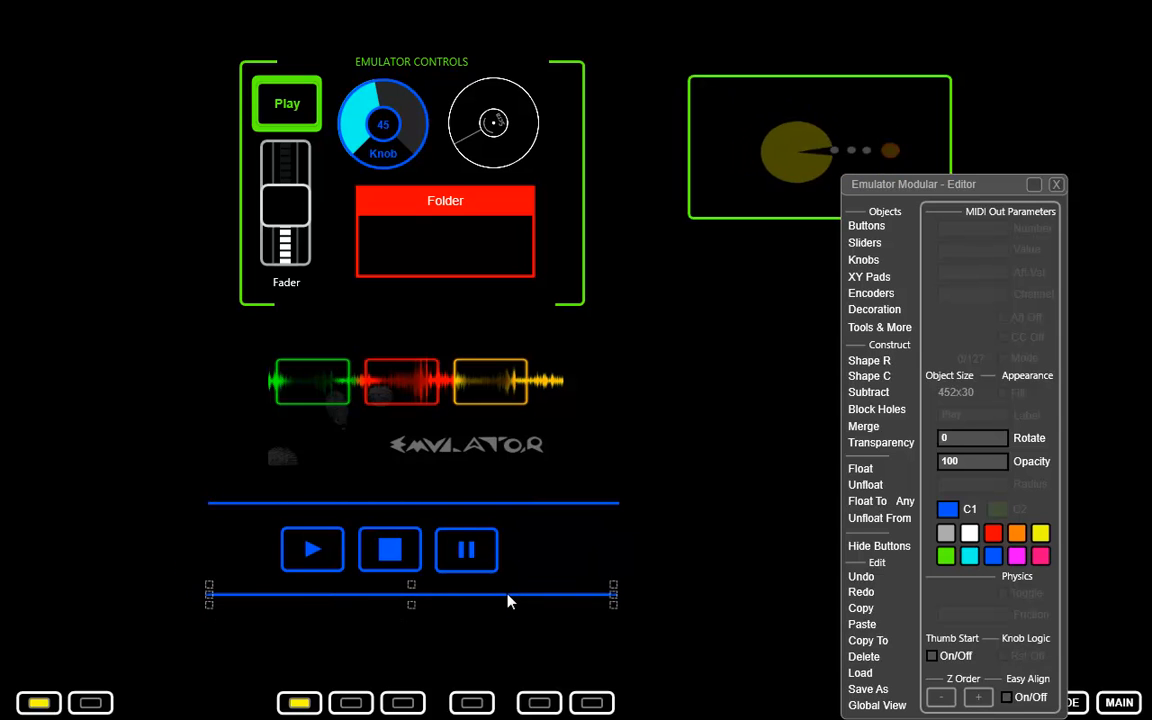
{"action": "left_click", "coordinate": [668, 549]}
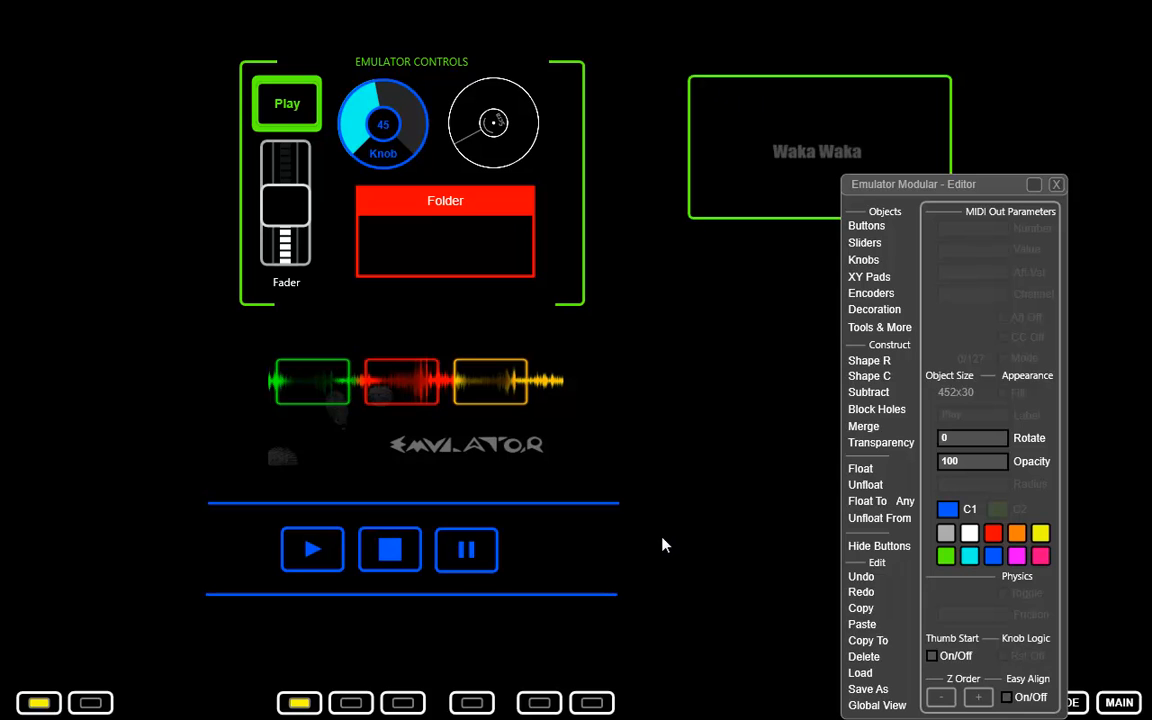
Set the opacity of both blue lines to 50.
{"action": "left_click", "coordinate": [590, 502]}
{"action": "left_click", "coordinate": [998, 460]}
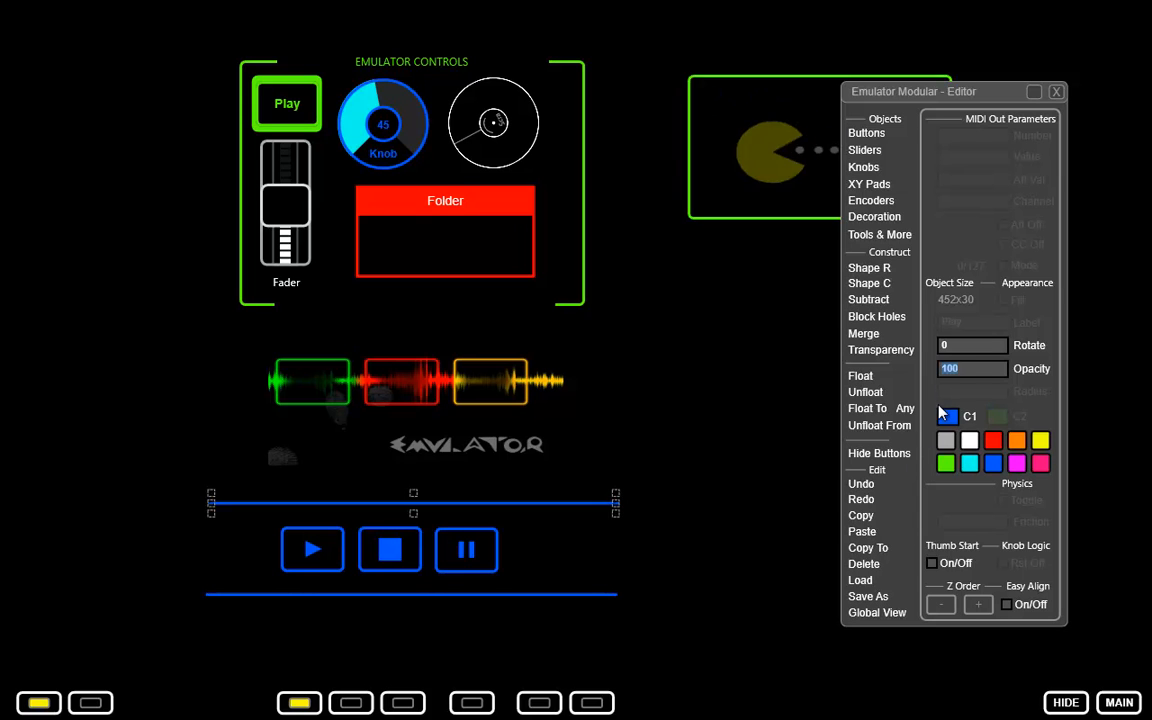
{"action": "type", "text": "50"}
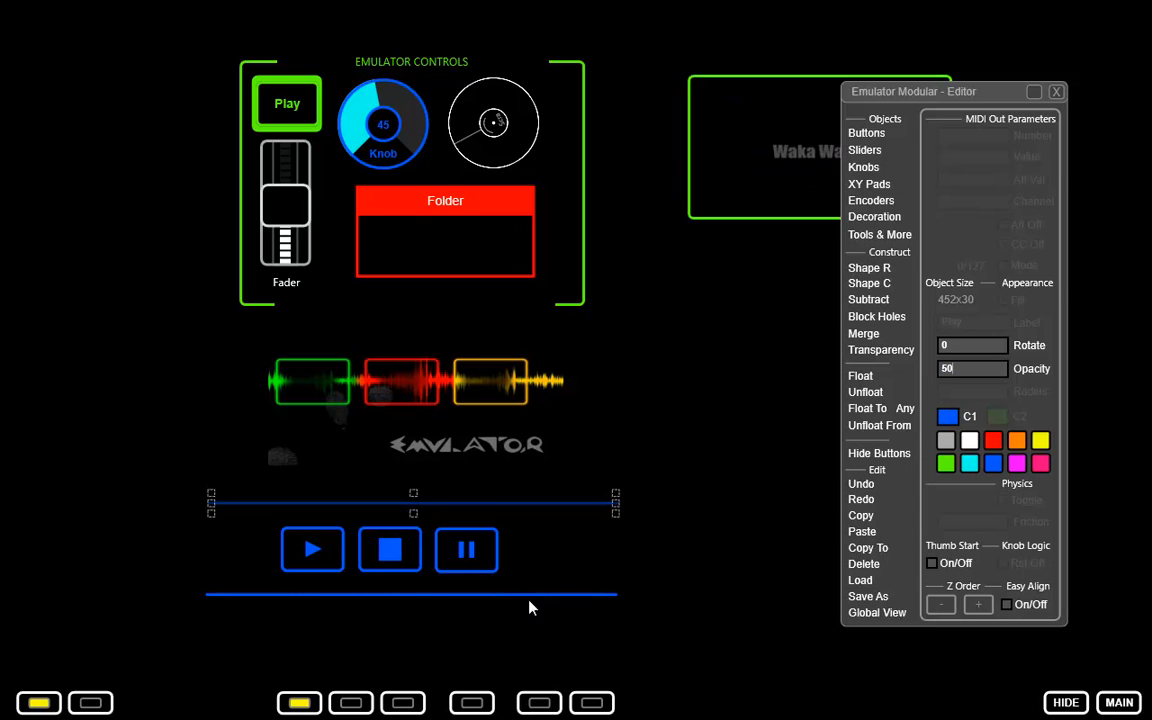
{"action": "left_click", "coordinate": [530, 596]}
{"action": "left_click_drag", "start_coordinate": [966, 370], "coordinate": [834, 360]}
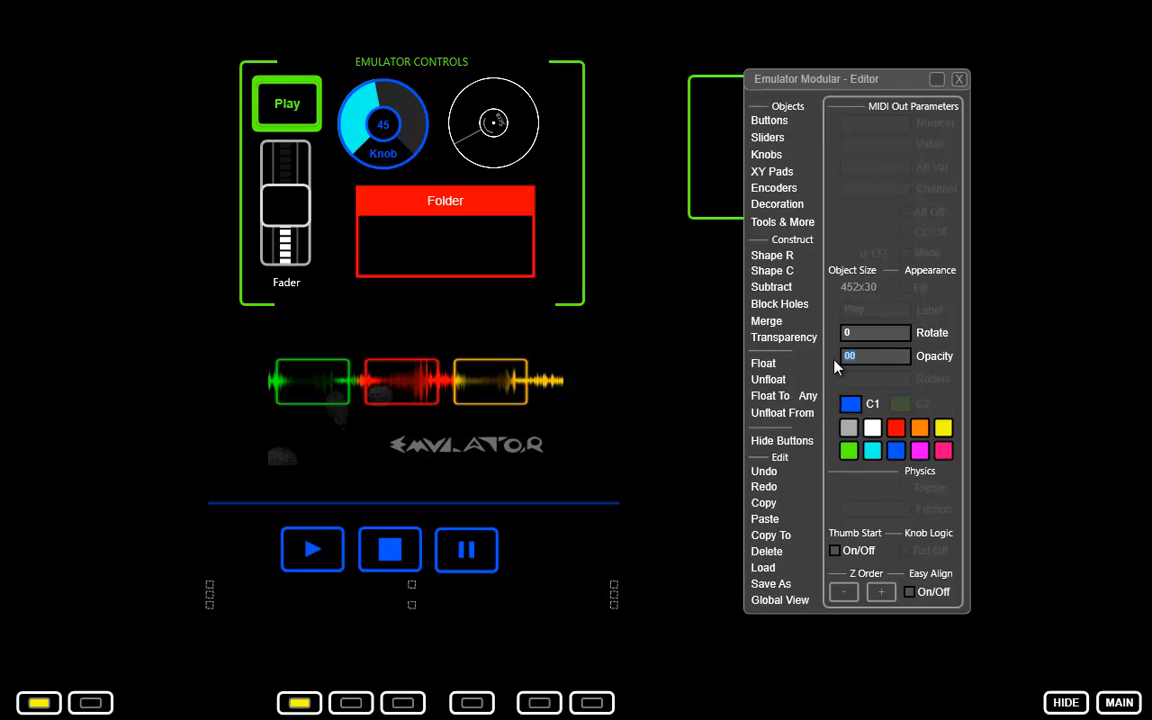
{"action": "type", "text": "50"}
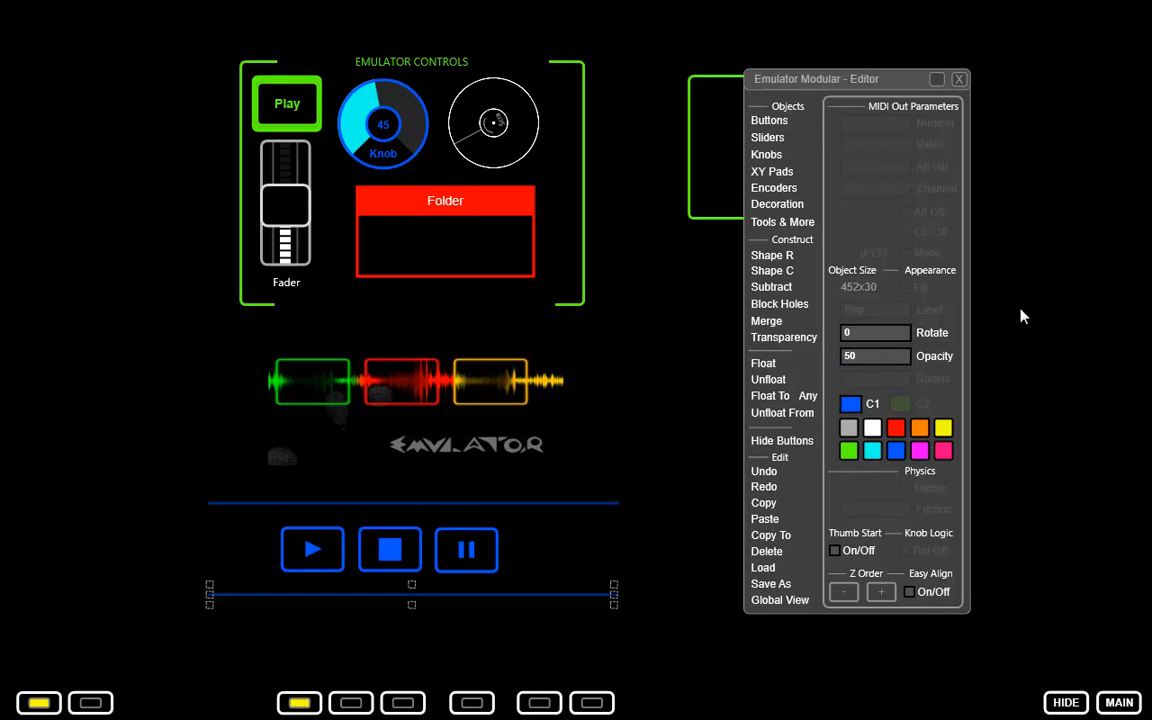
{"action": "left_click", "coordinate": [575, 611]}
Rotate the upper blue line by 90, shorten it and place it upright to the left of the buttons.
{"action": "left_click", "coordinate": [540, 506]}
{"action": "left_click", "coordinate": [886, 334]}
{"action": "type", "text": "90"}
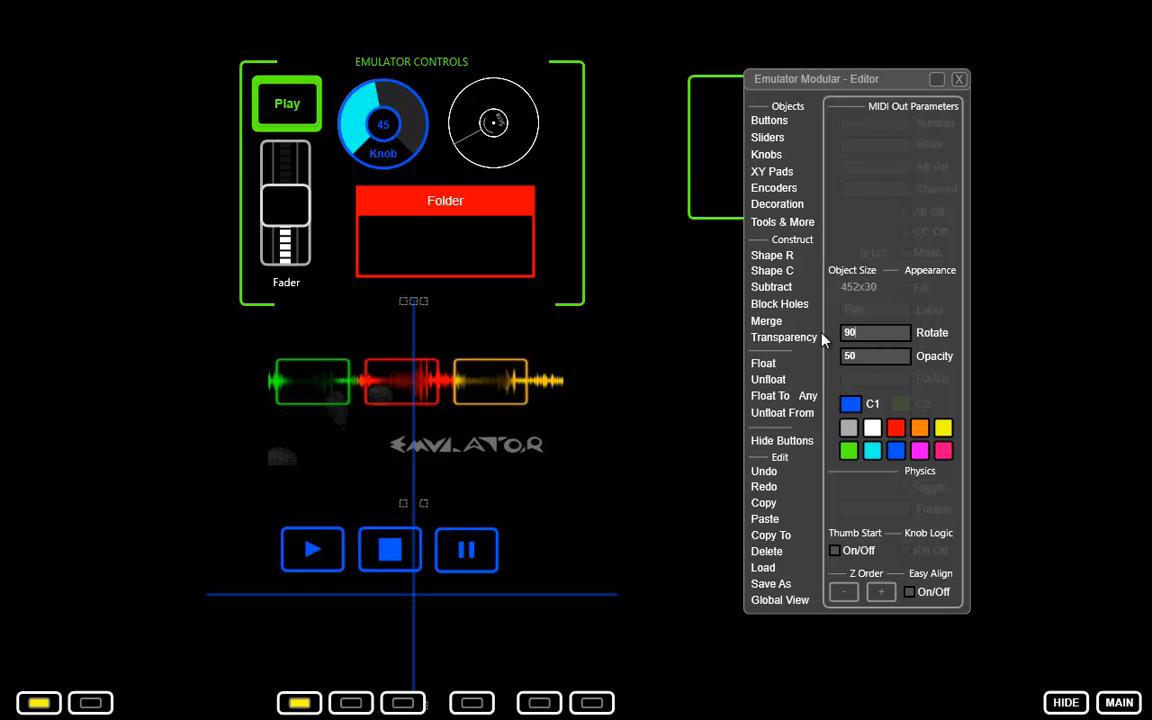
{"action": "left_click_drag", "start_coordinate": [411, 470], "coordinate": [230, 428]}
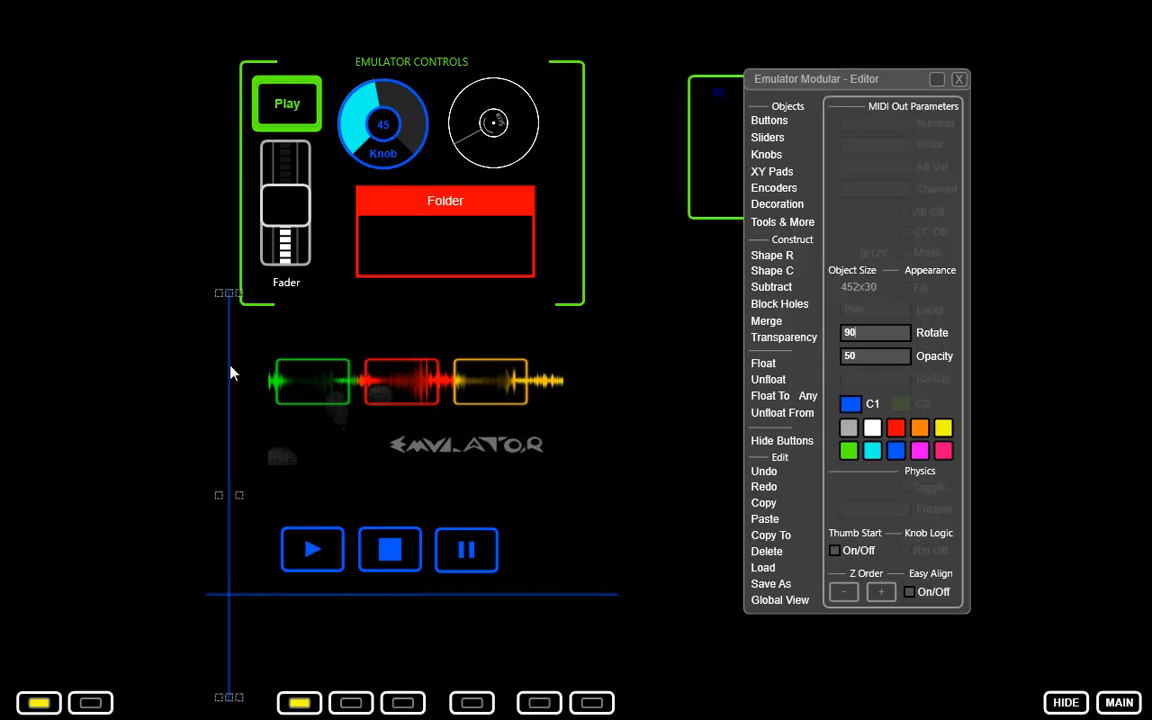
{"action": "left_click_drag", "start_coordinate": [230, 300], "coordinate": [246, 455]}
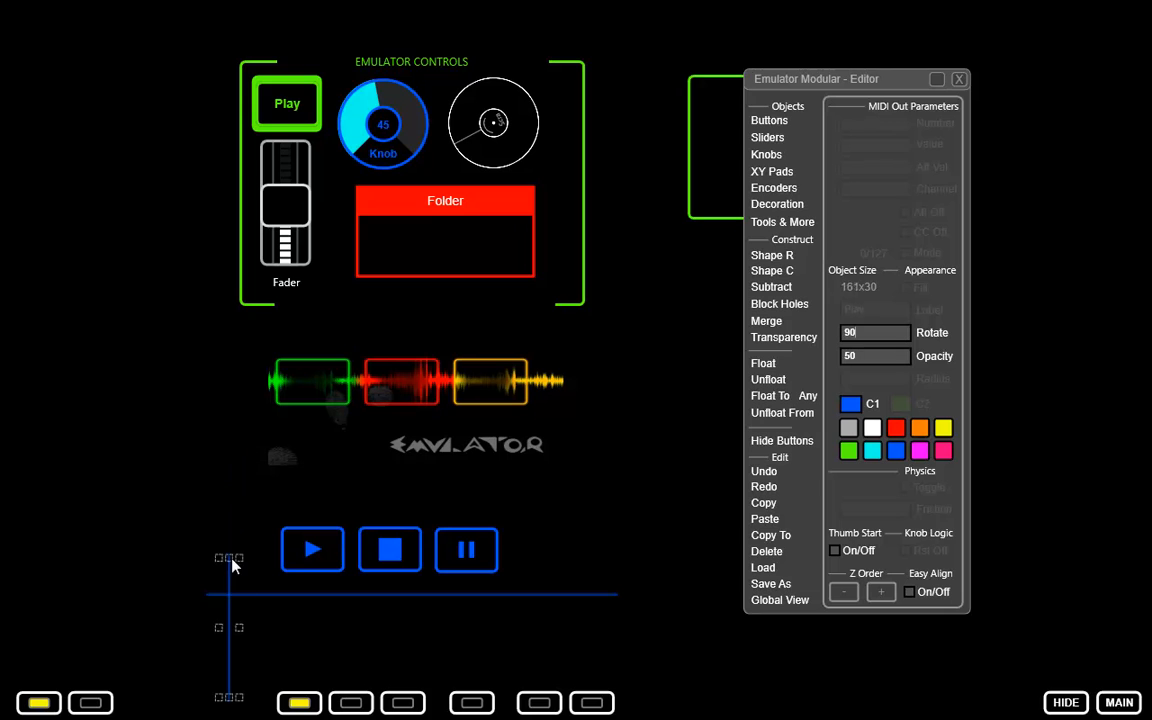
{"action": "left_click_drag", "start_coordinate": [234, 582], "coordinate": [227, 537]}
Duplicate the lower blue line and place the copy just above the three buttons.
{"action": "left_click", "coordinate": [268, 596]}
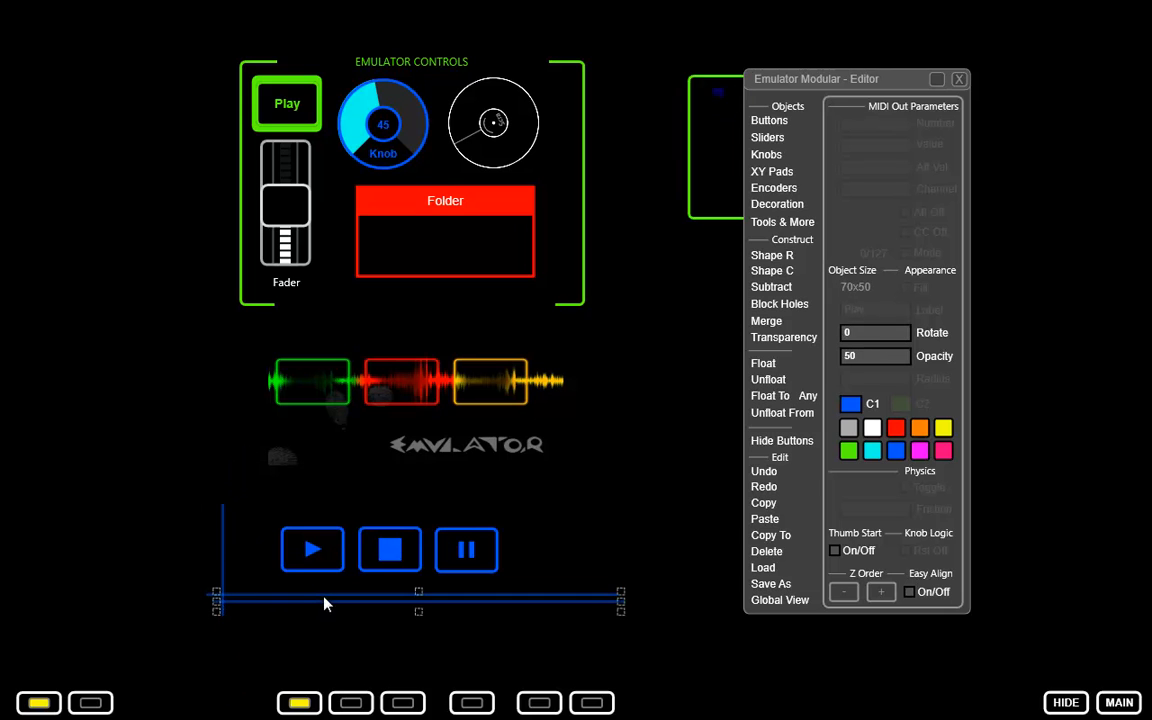
{"action": "left_click_drag", "start_coordinate": [347, 609], "coordinate": [340, 526]}
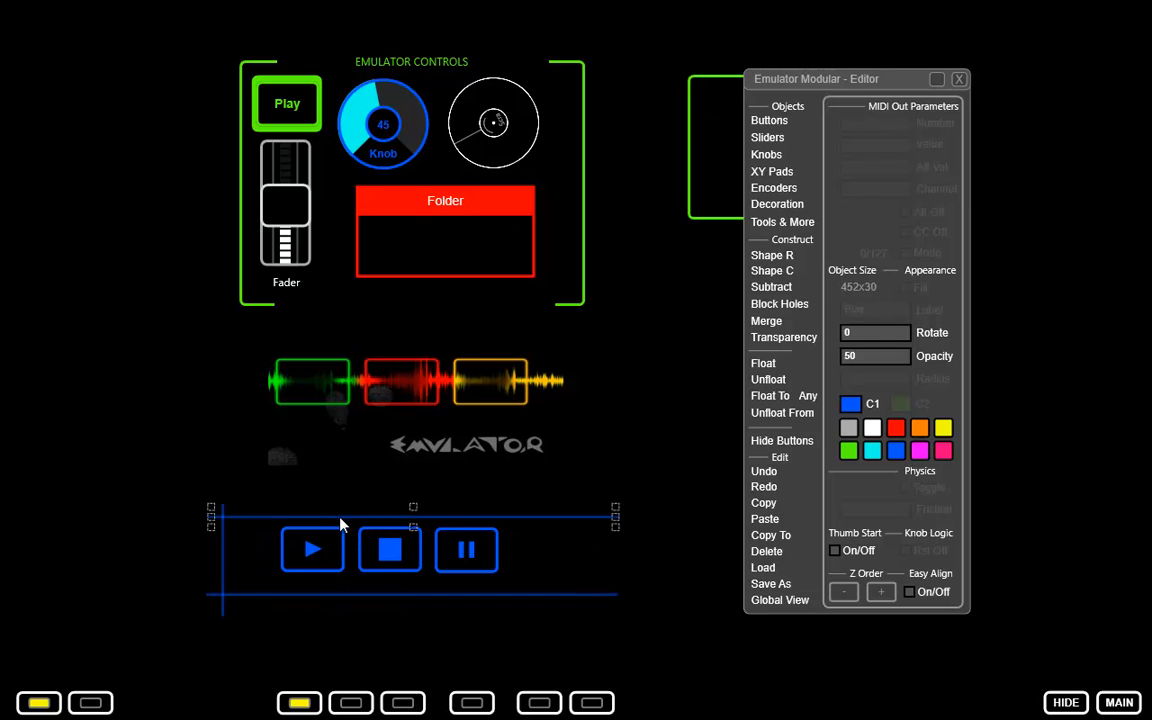
Duplicate the vertical line to the right of the buttons and center the Play, Stop and Pause buttons inside the line frame.
{"action": "left_click", "coordinate": [222, 563]}
{"action": "left_click_drag", "start_coordinate": [228, 560], "coordinate": [299, 545]}
{"action": "left_click_drag", "start_coordinate": [398, 552], "coordinate": [412, 557]}
{"action": "left_click", "coordinate": [688, 625]}
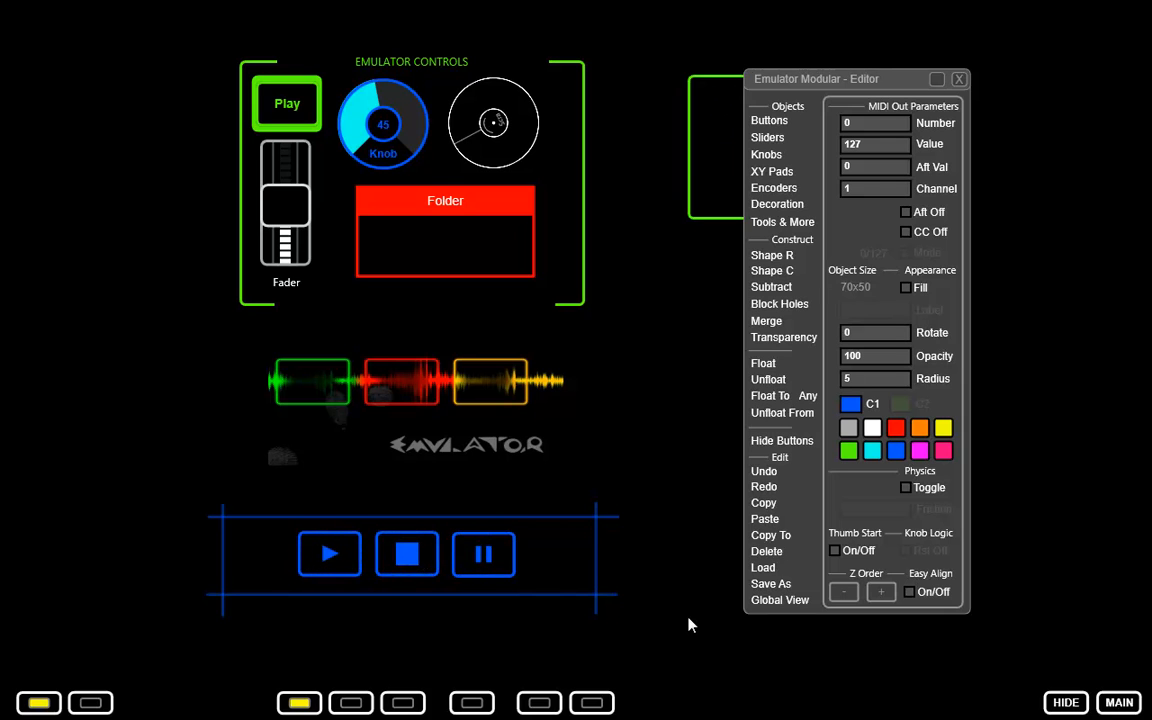